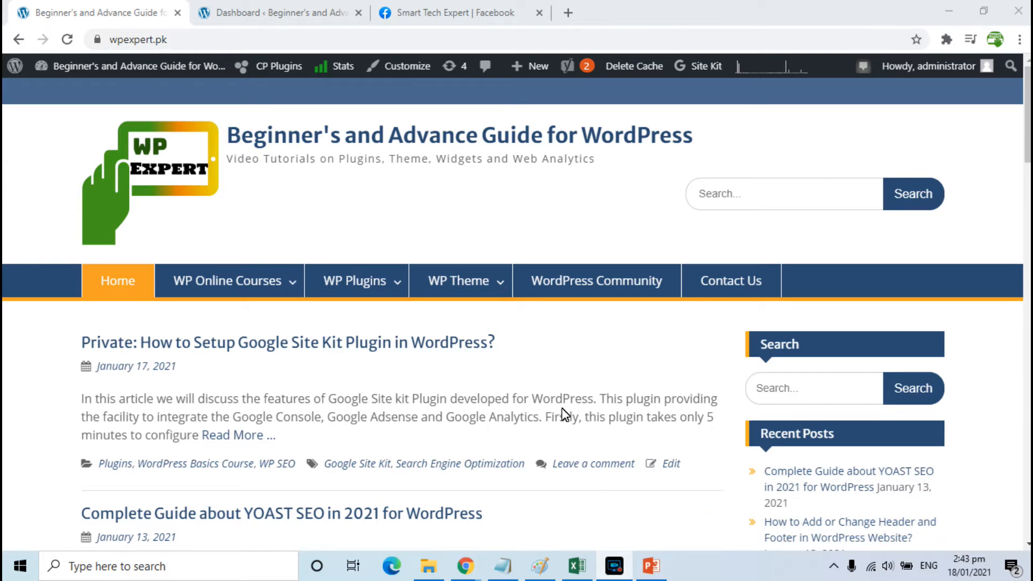
Switch to the Smart Tech Expert Facebook page and bring up the Messenger conversation options in its messaging settings
{"action": "left_click", "coordinate": [455, 11]}
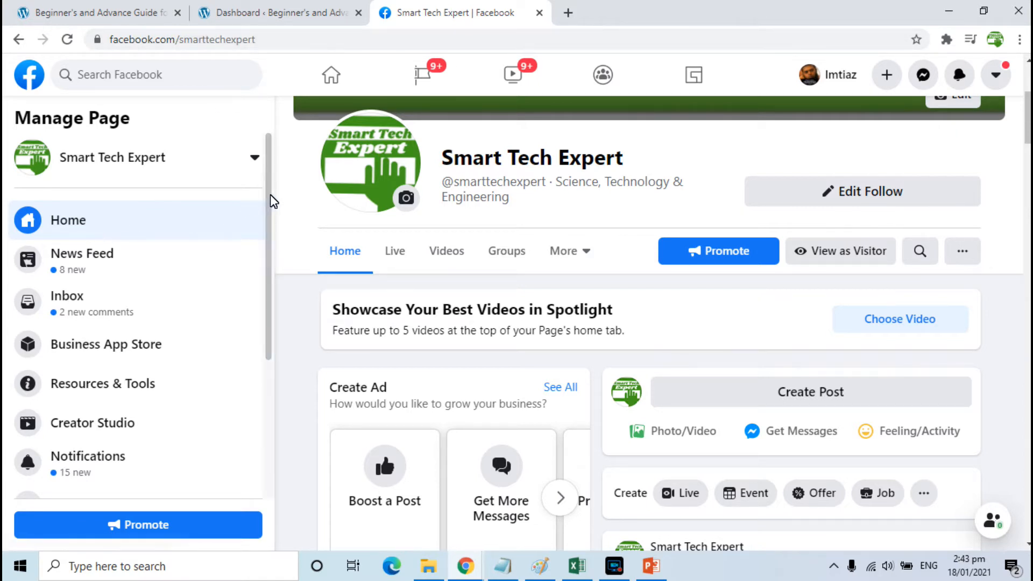
{"action": "left_click_drag", "start_coordinate": [271, 205], "coordinate": [271, 362]}
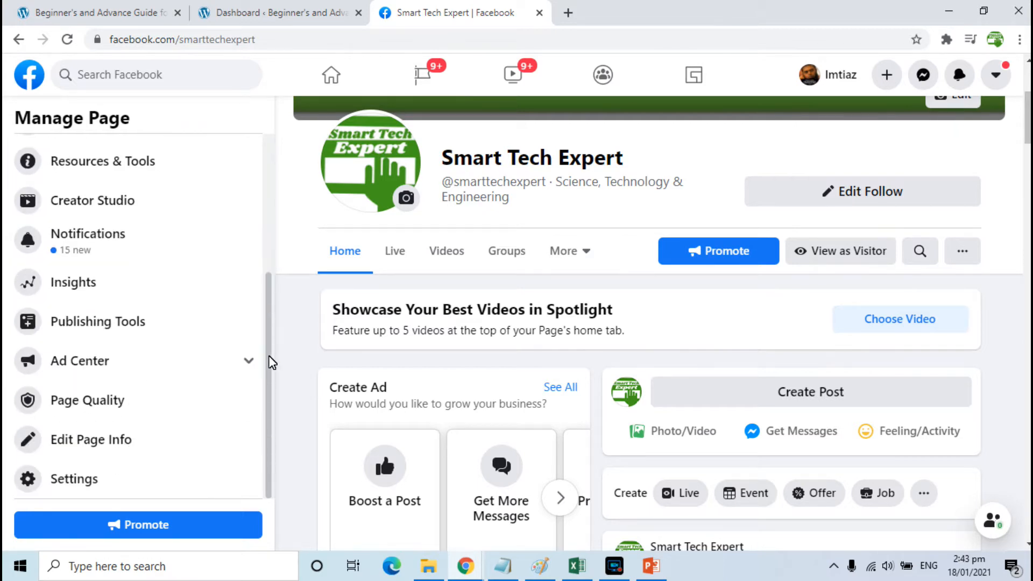
{"action": "left_click", "coordinate": [62, 478]}
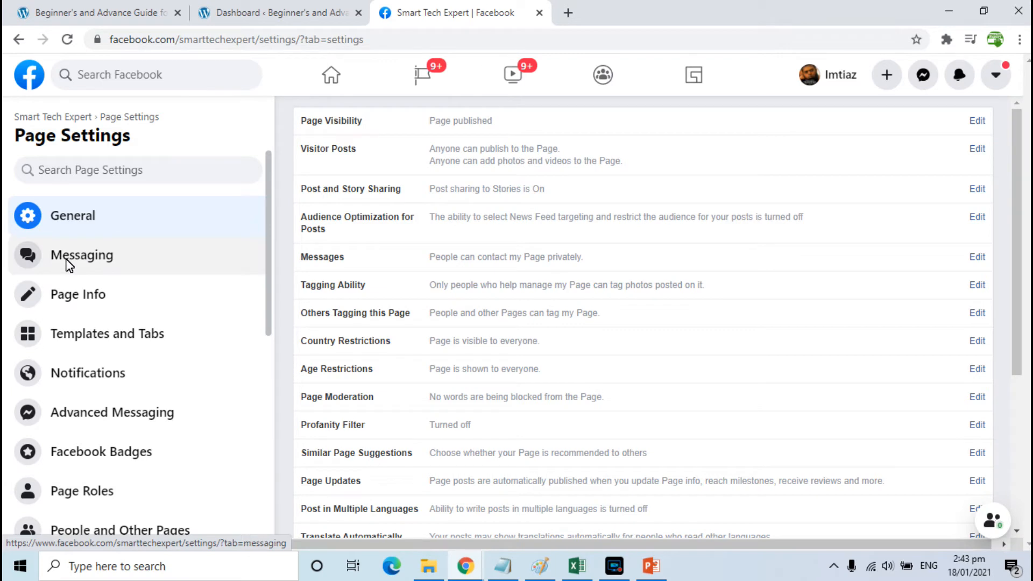
{"action": "left_click", "coordinate": [64, 256]}
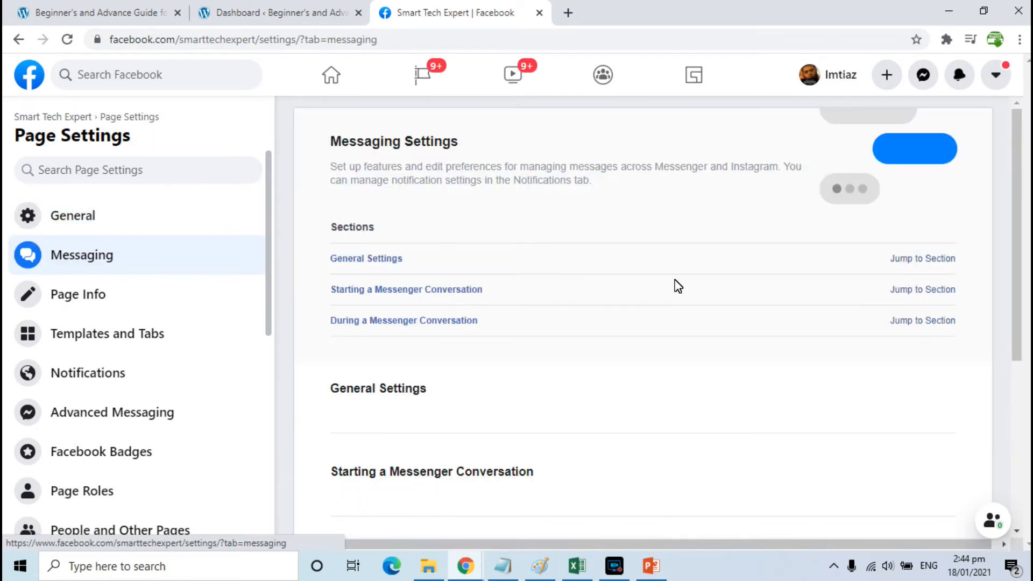
{"action": "left_click_drag", "start_coordinate": [1021, 202], "coordinate": [1022, 369]}
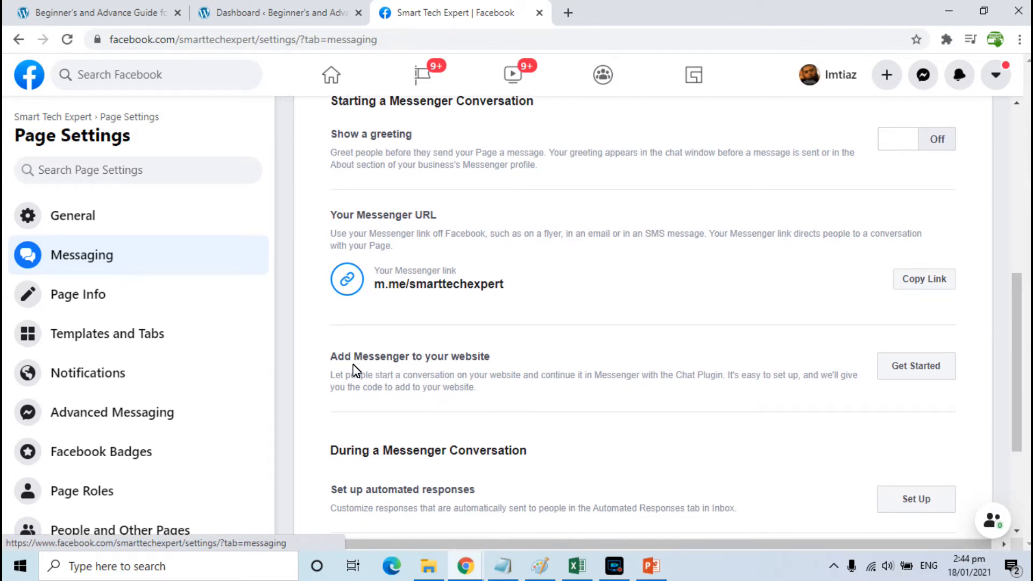
Start the Add Messenger to your website setup and advance past its introduction
{"action": "left_click_drag", "start_coordinate": [345, 357], "coordinate": [463, 360]}
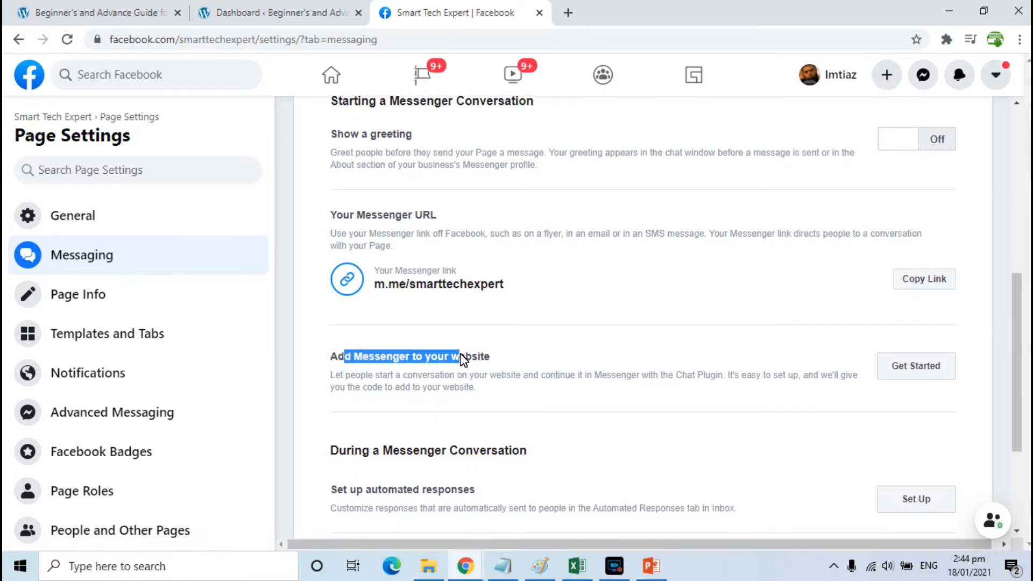
{"action": "left_click", "coordinate": [930, 367]}
{"action": "left_click_drag", "start_coordinate": [1022, 236], "coordinate": [1023, 365]}
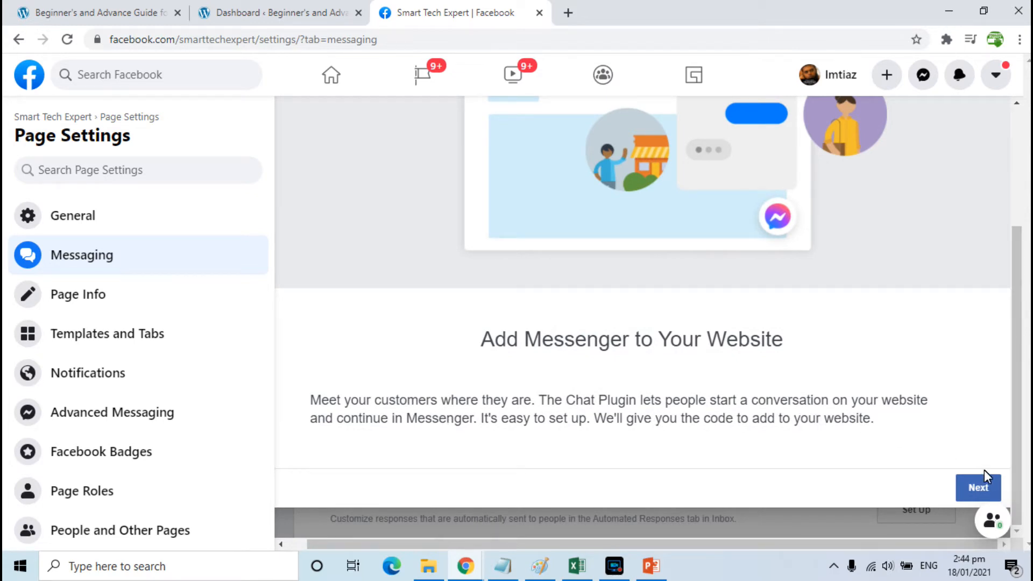
{"action": "left_click", "coordinate": [983, 484]}
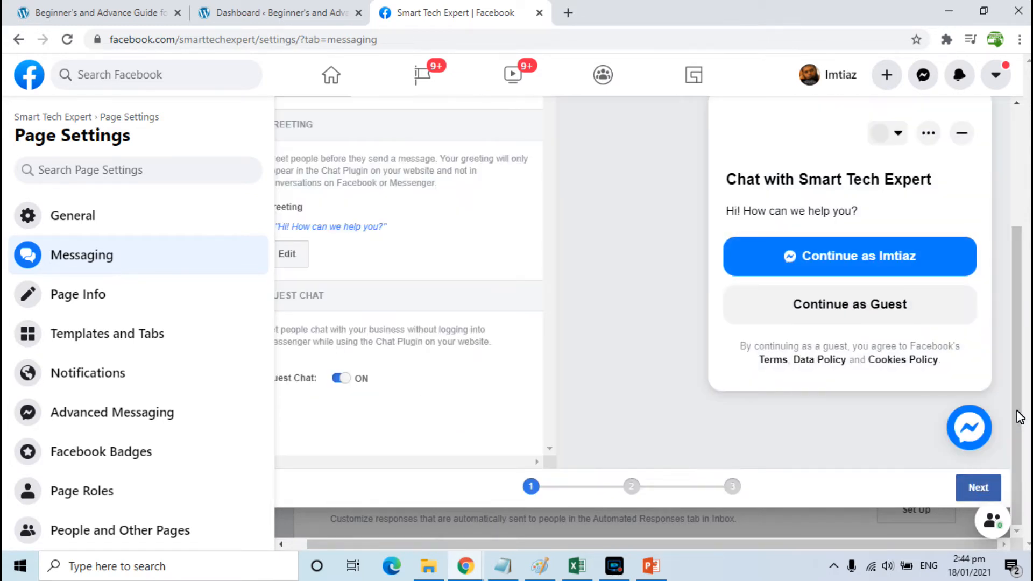
Change the Chat Plugin greeting to "Hello! How can we help you?" and save it
{"action": "left_click_drag", "start_coordinate": [1016, 408], "coordinate": [1002, 317]}
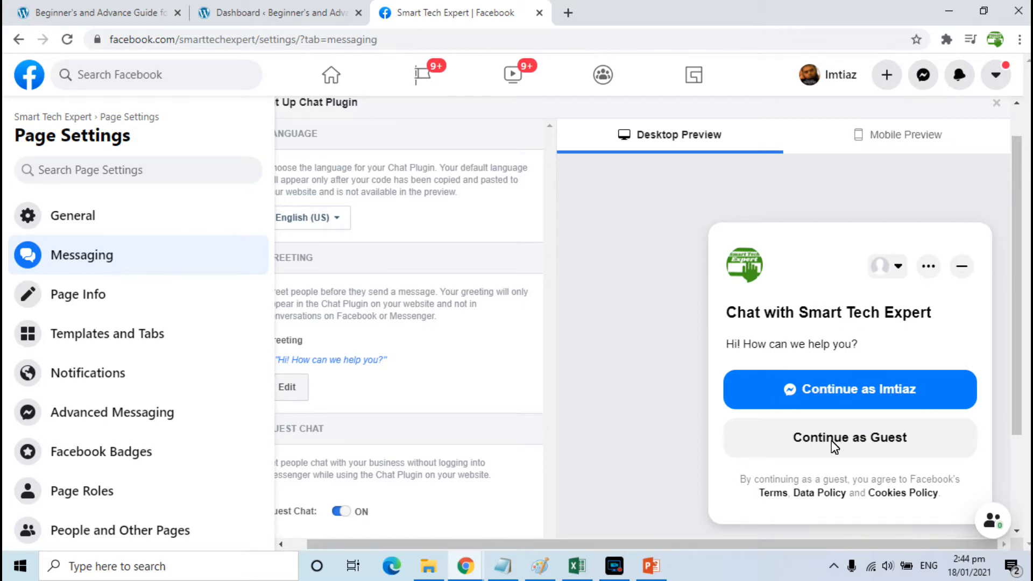
{"action": "scroll", "coordinate": [1016, 333], "scroll_direction": "down", "scroll_amount": 2}
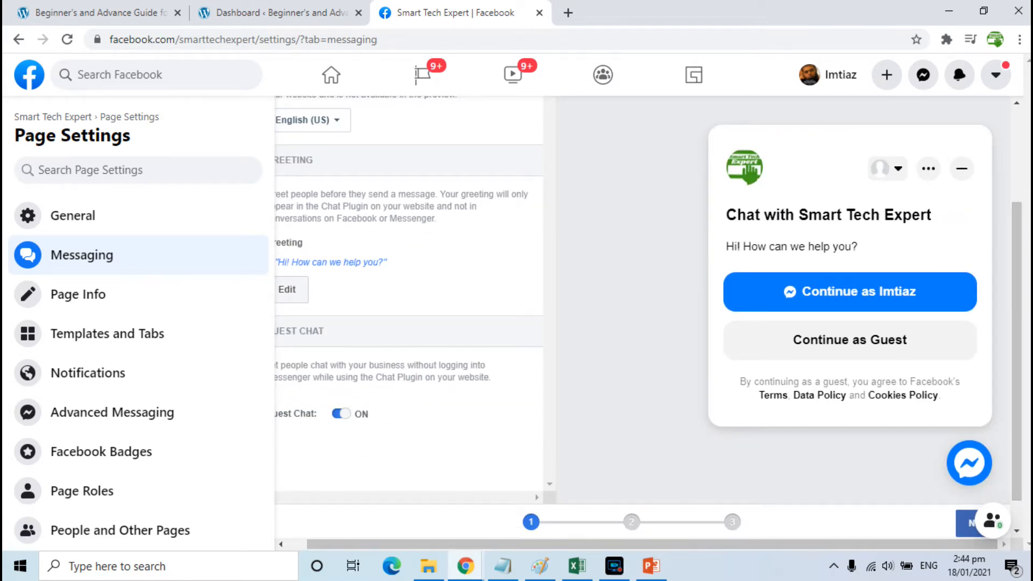
{"action": "scroll", "coordinate": [1018, 397], "scroll_direction": "down", "scroll_amount": 1}
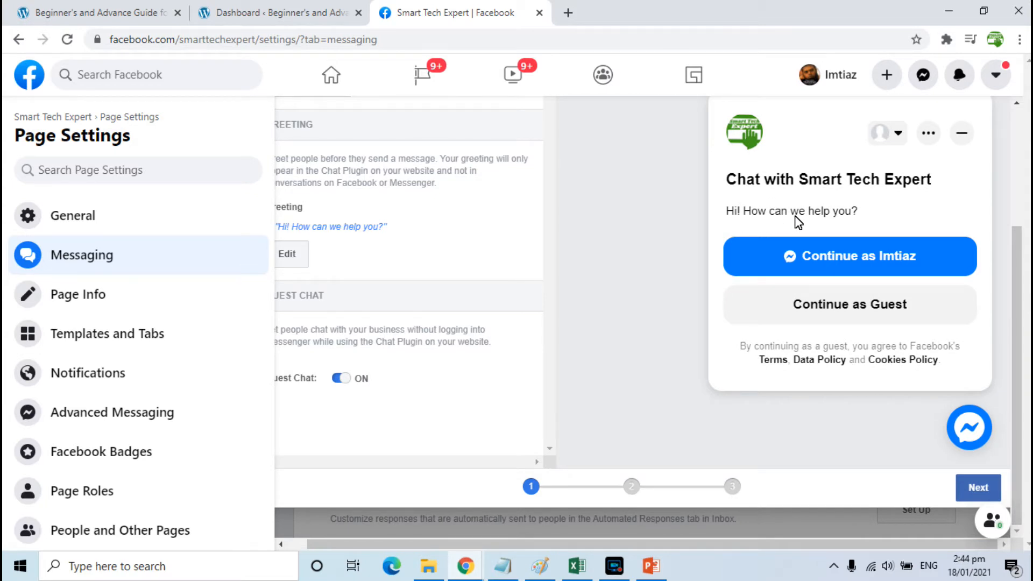
{"action": "left_click_drag", "start_coordinate": [498, 546], "coordinate": [389, 527]}
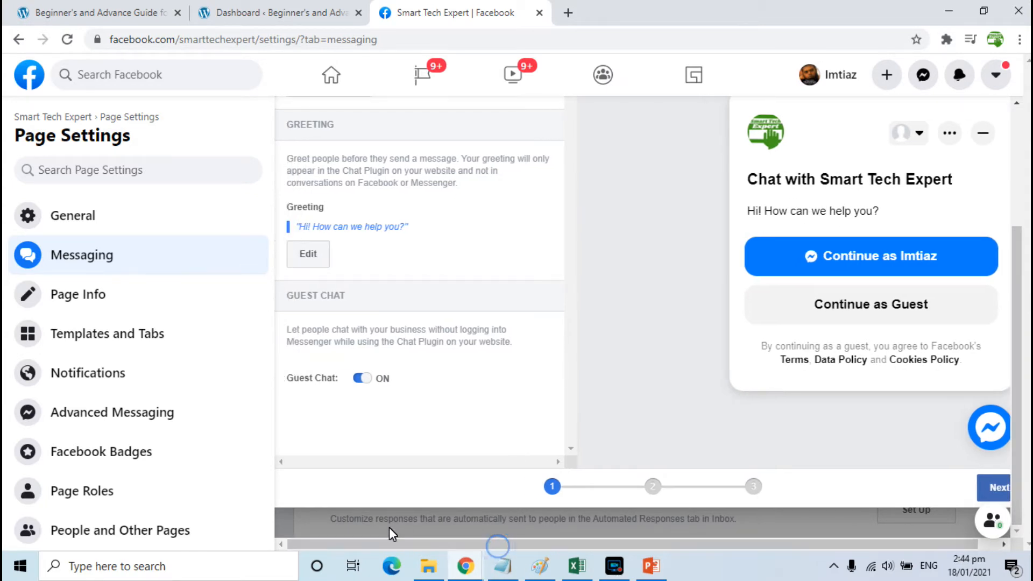
{"action": "left_click", "coordinate": [305, 252]}
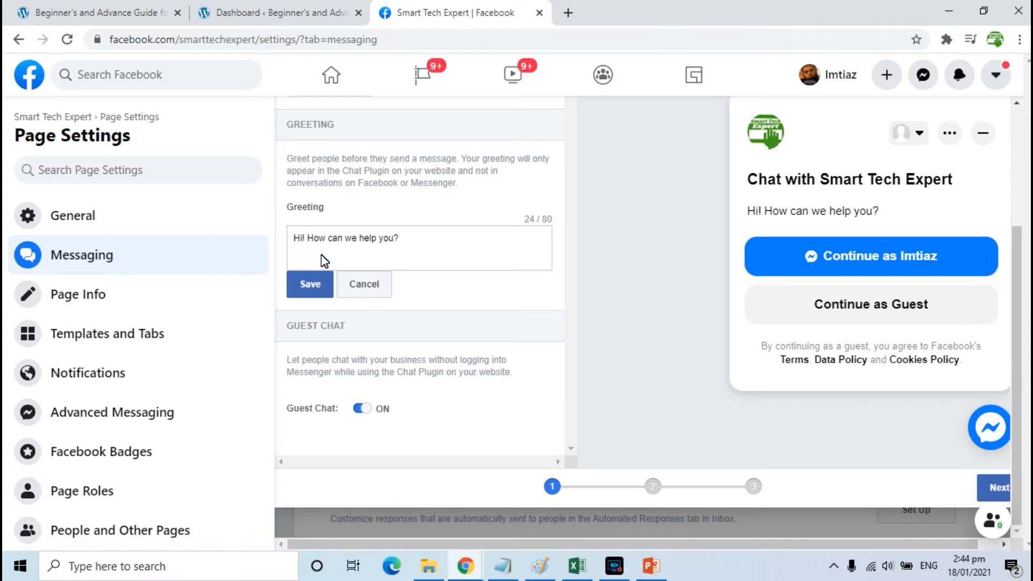
{"action": "left_click", "coordinate": [302, 241]}
{"action": "key", "text": "BackSpace"}
{"action": "type", "text": "ello"}
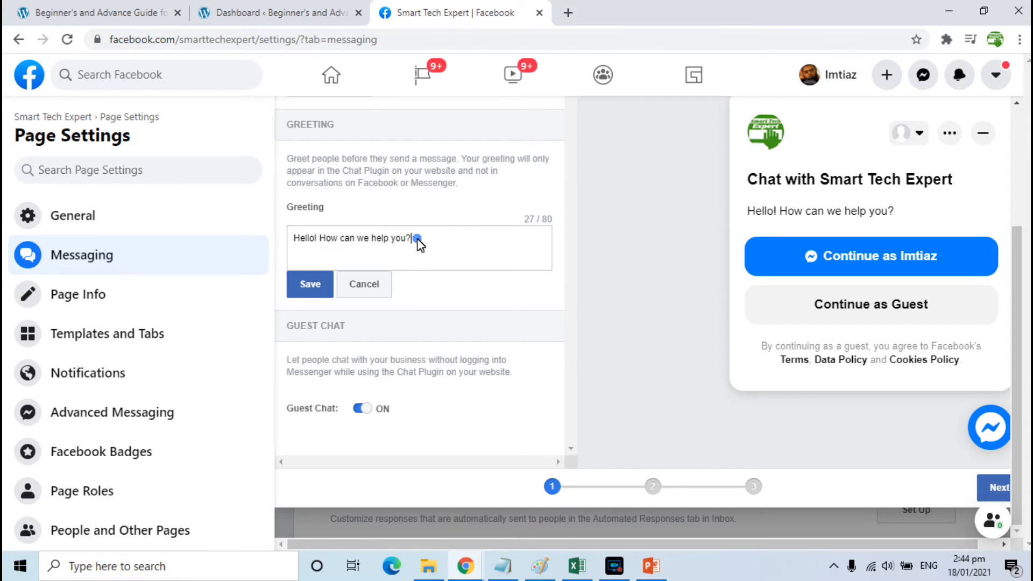
{"action": "left_click", "coordinate": [307, 288]}
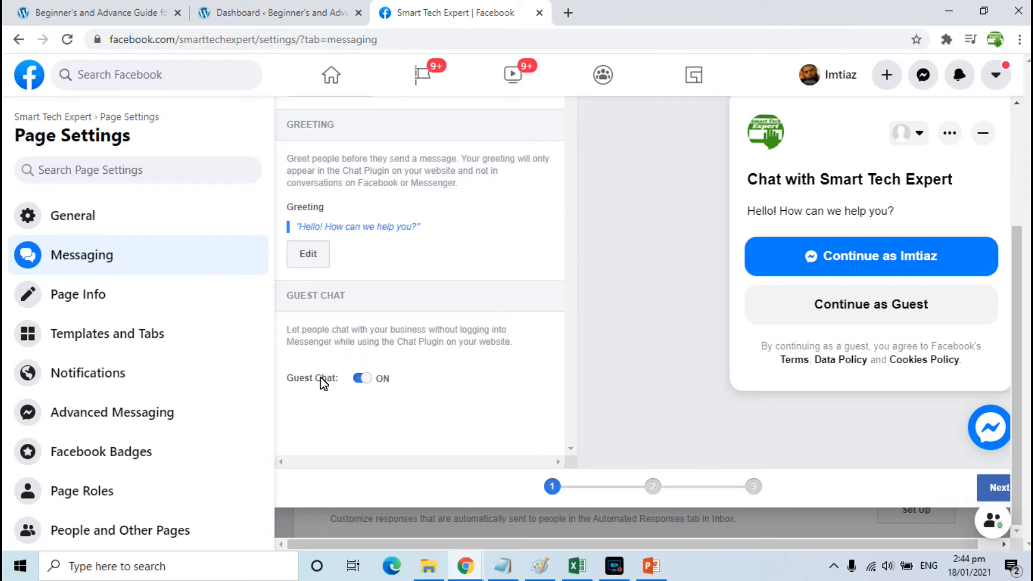
Try guest chat switched off, turn it on again and continue to the second setup stage
{"action": "left_click", "coordinate": [363, 378]}
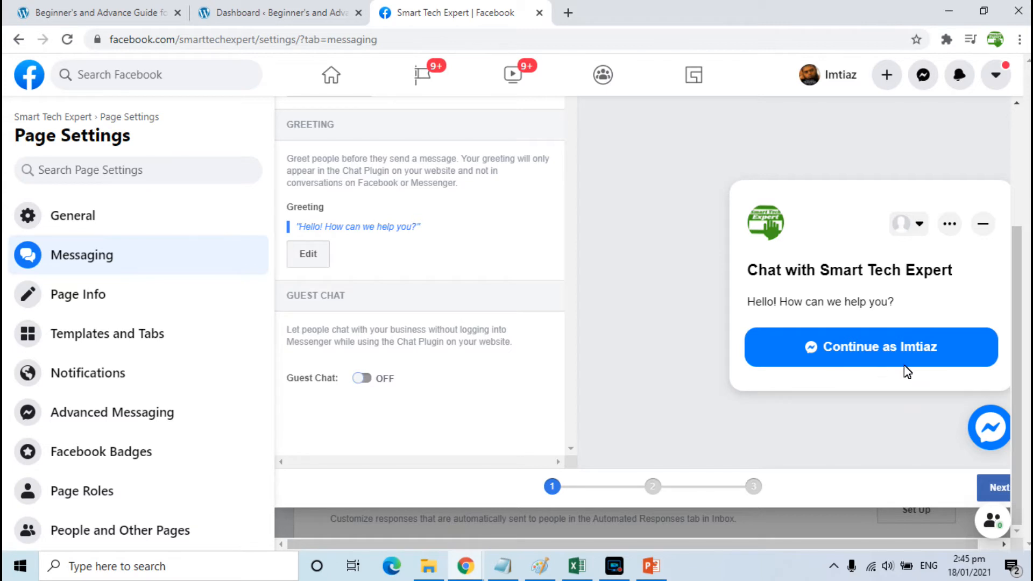
{"action": "left_click", "coordinate": [368, 378]}
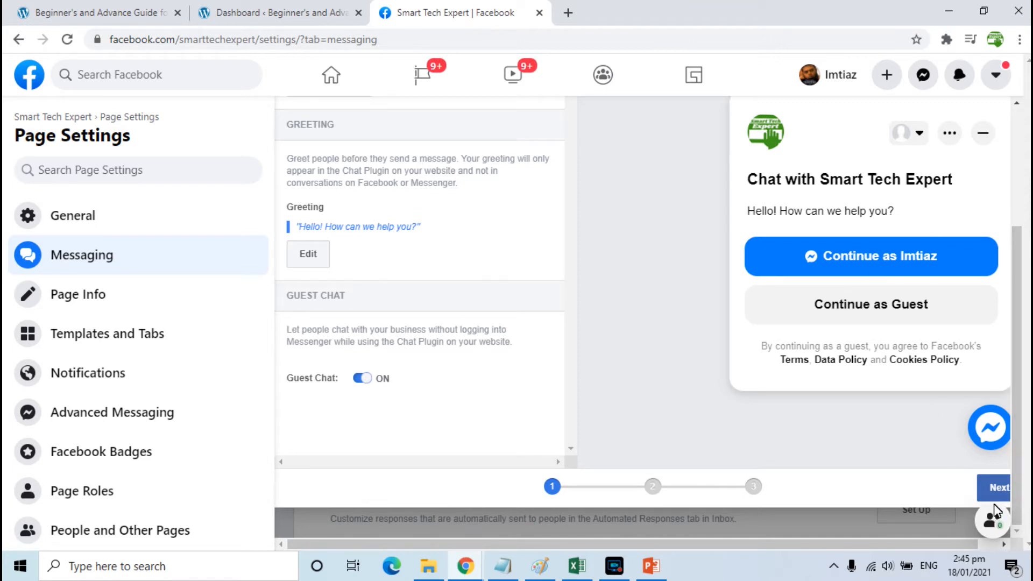
{"action": "left_click", "coordinate": [994, 487]}
Try the custom chat colors #13cf13 and #6699cc, and return to #0A7CFF
{"action": "left_click_drag", "start_coordinate": [1021, 410], "coordinate": [1017, 291]}
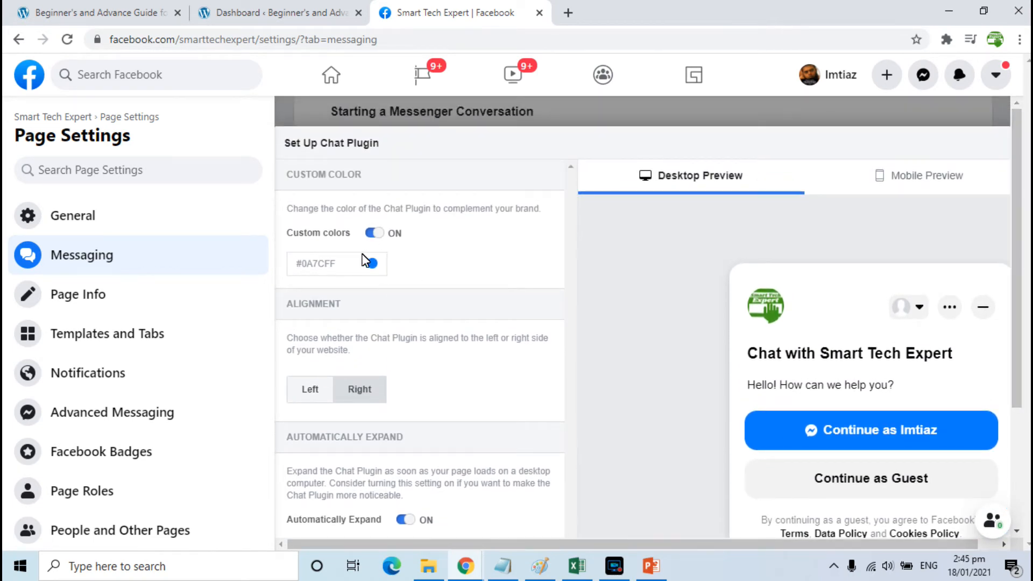
{"action": "left_click", "coordinate": [346, 266]}
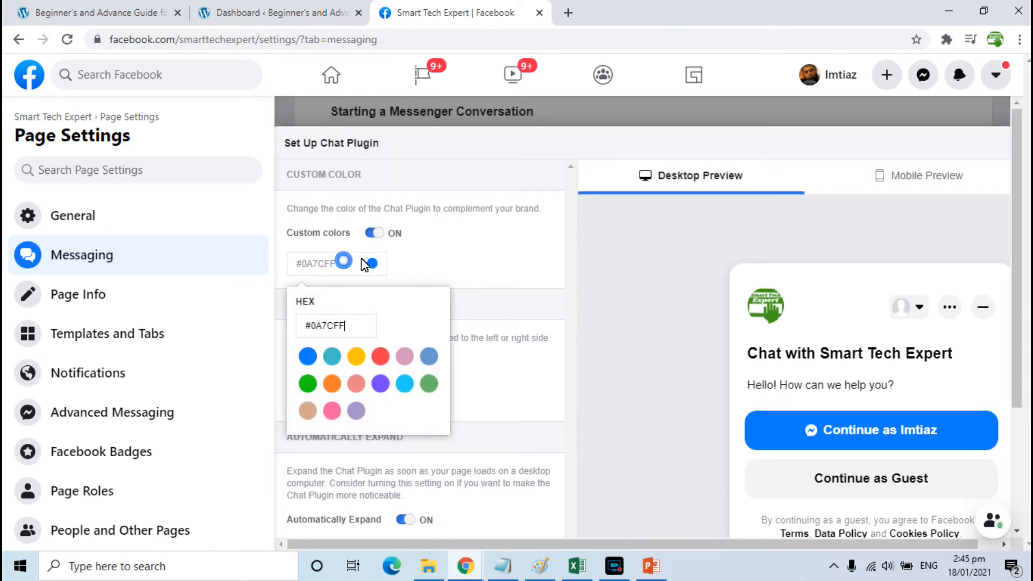
{"action": "left_click", "coordinate": [311, 385]}
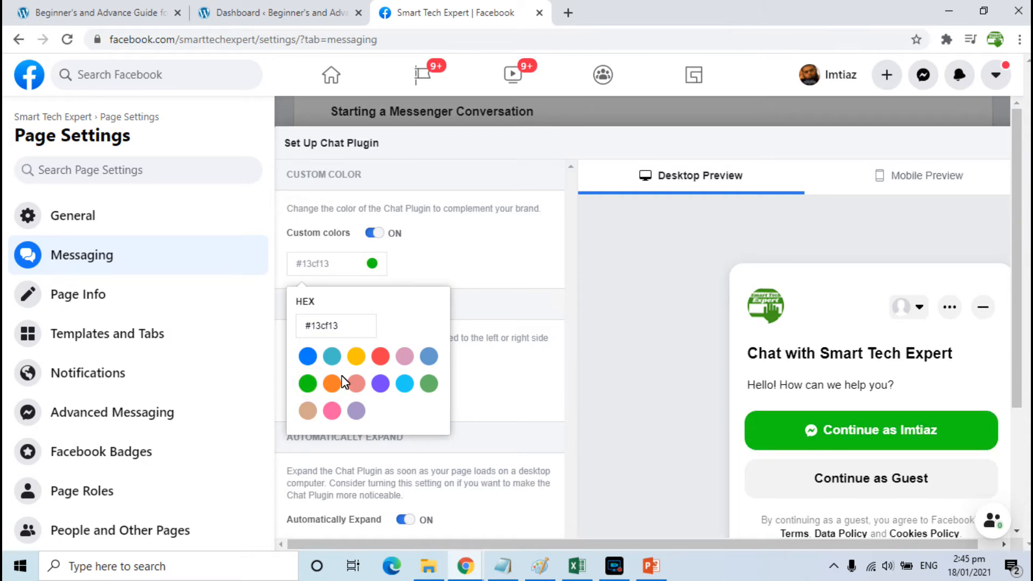
{"action": "left_click", "coordinate": [433, 360]}
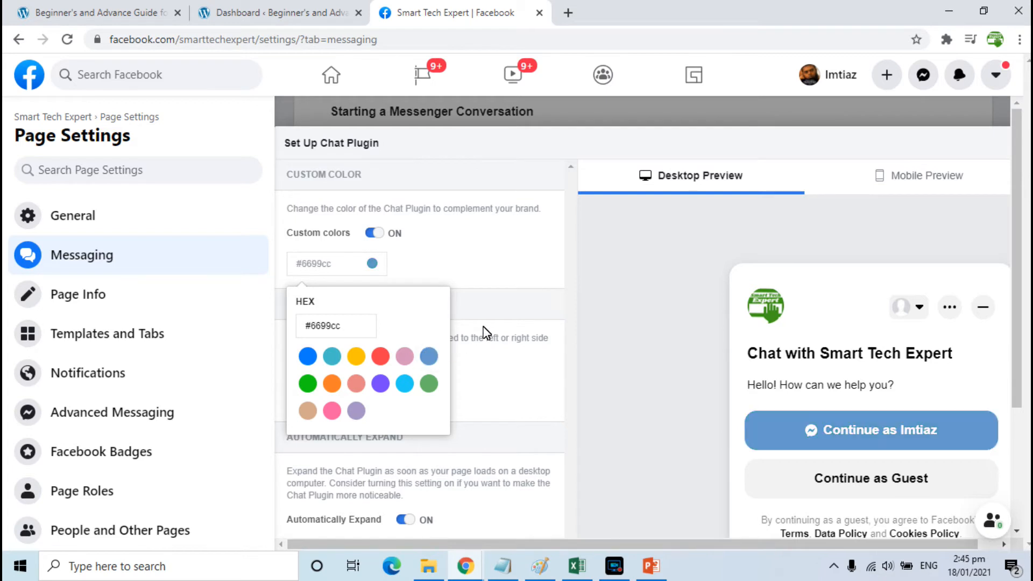
{"action": "left_click", "coordinate": [308, 357]}
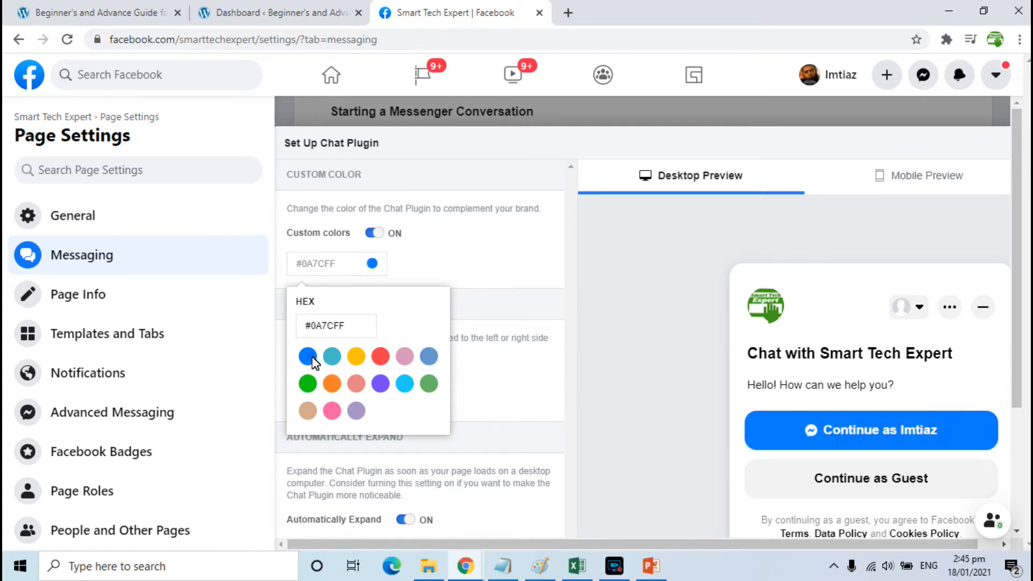
{"action": "left_click", "coordinate": [597, 311]}
Try left alignment for the Chat Plugin and set it back to right
{"action": "left_click_drag", "start_coordinate": [1017, 272], "coordinate": [1018, 329]}
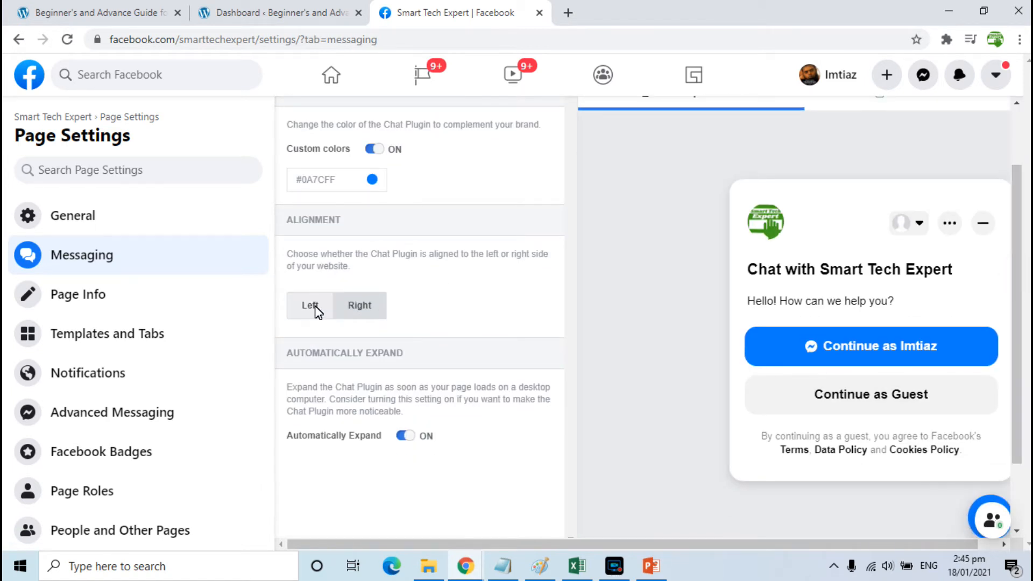
{"action": "left_click", "coordinate": [316, 307]}
{"action": "left_click", "coordinate": [355, 307]}
Toggle Automatically Expand off and on again, and continue to the website domain and code stage
{"action": "left_click_drag", "start_coordinate": [1014, 299], "coordinate": [1020, 366]}
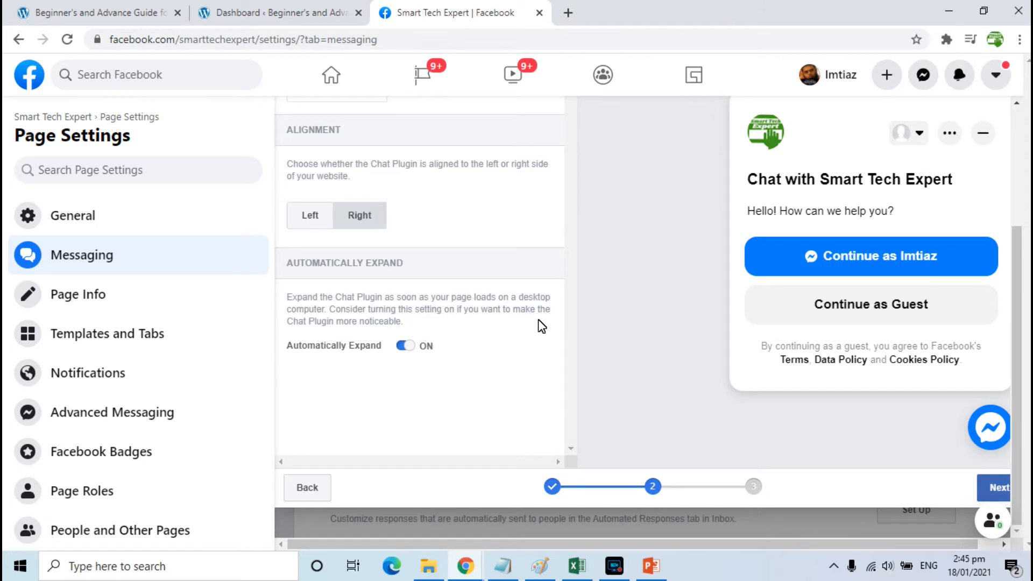
{"action": "left_click", "coordinate": [405, 346]}
{"action": "left_click", "coordinate": [405, 346]}
{"action": "left_click", "coordinate": [999, 487]}
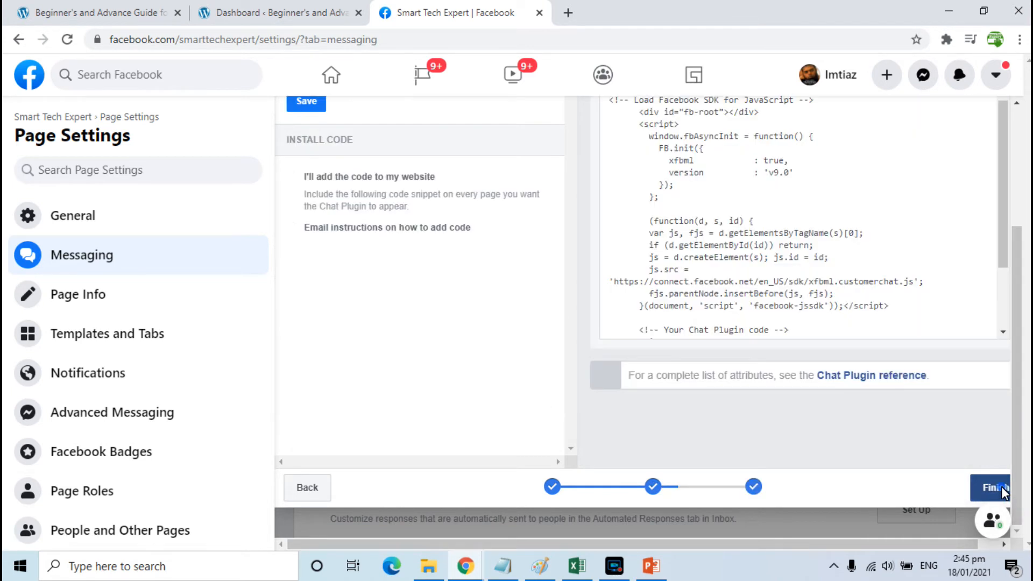
Check the website domain and copy the Chat Plugin code snippet to the clipboard
{"action": "scroll", "coordinate": [1017, 362], "scroll_direction": "up", "scroll_amount": 3}
{"action": "mouse_move", "coordinate": [815, 301]}
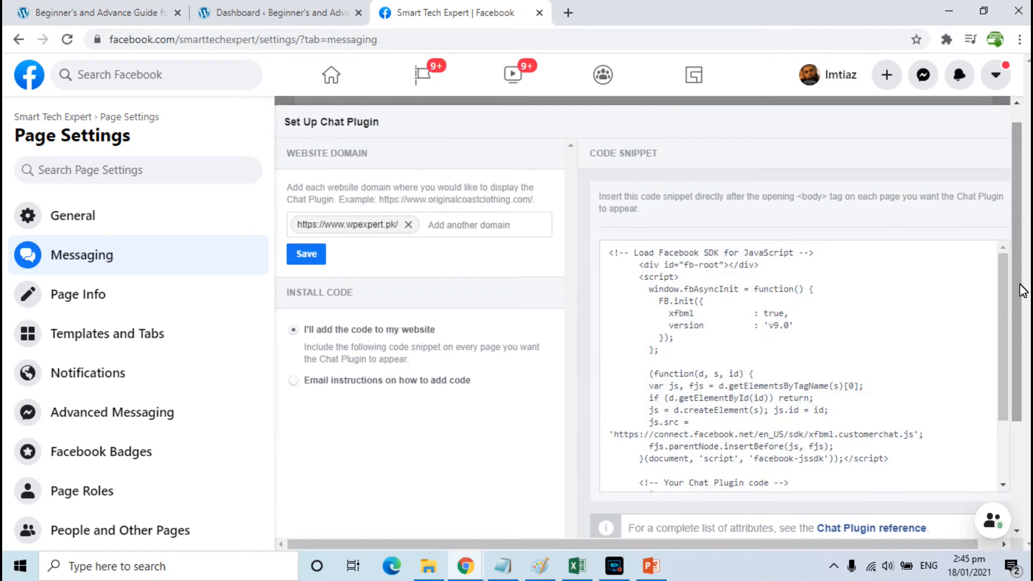
{"action": "scroll", "coordinate": [1018, 288], "scroll_direction": "up", "scroll_amount": 1}
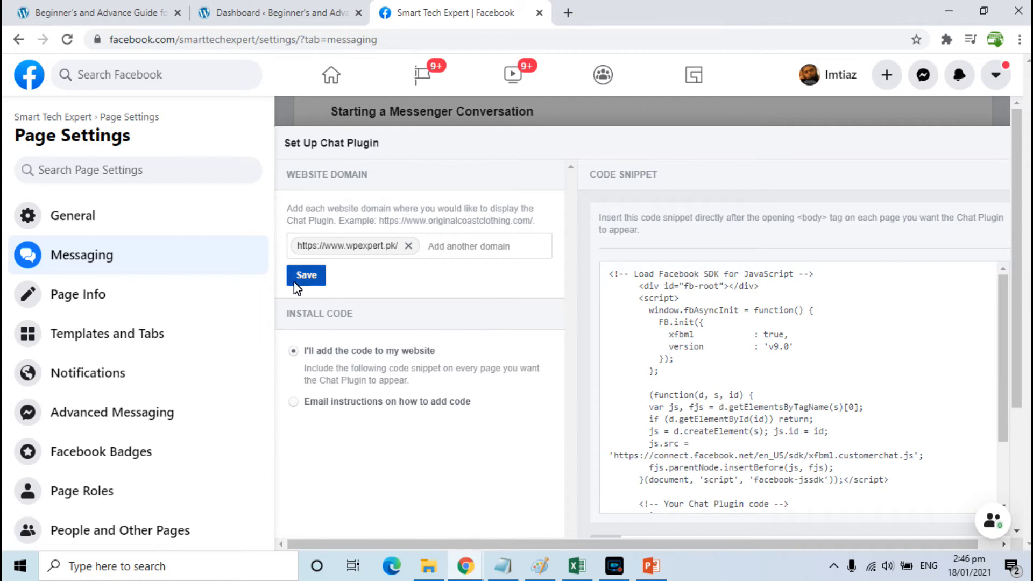
{"action": "mouse_move", "coordinate": [638, 345]}
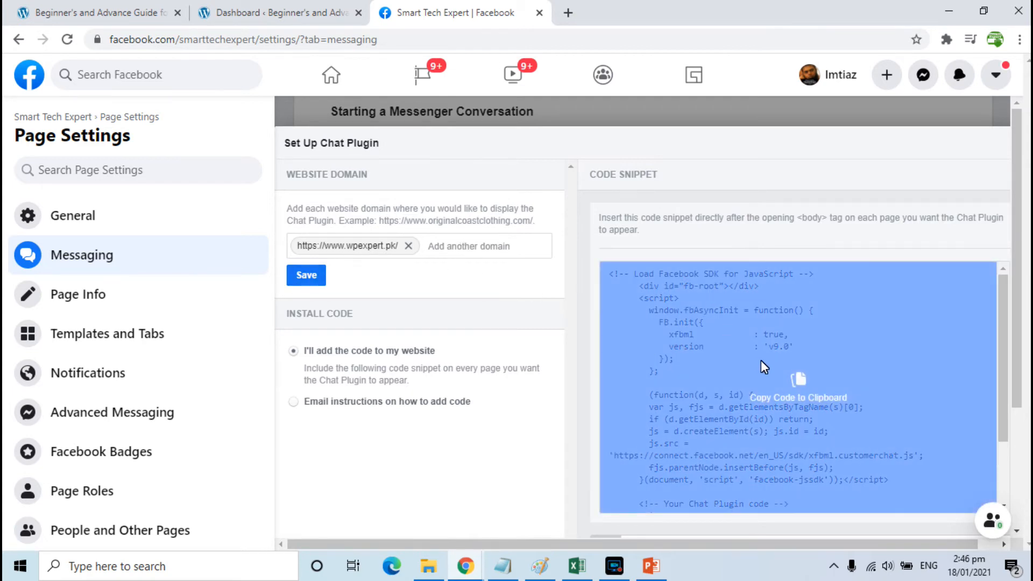
{"action": "left_click", "coordinate": [795, 393]}
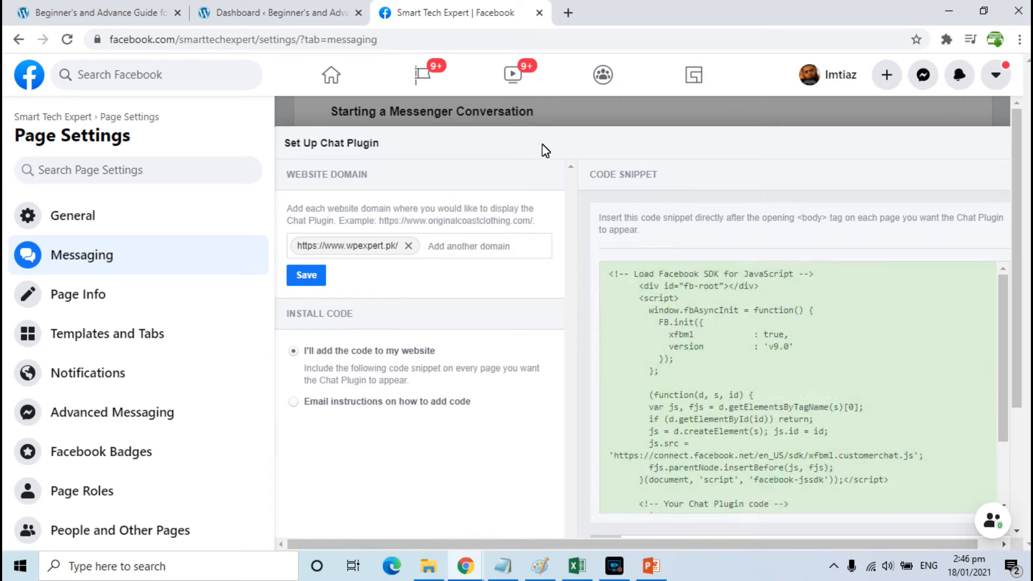
{"action": "left_click_drag", "start_coordinate": [1016, 303], "coordinate": [995, 479]}
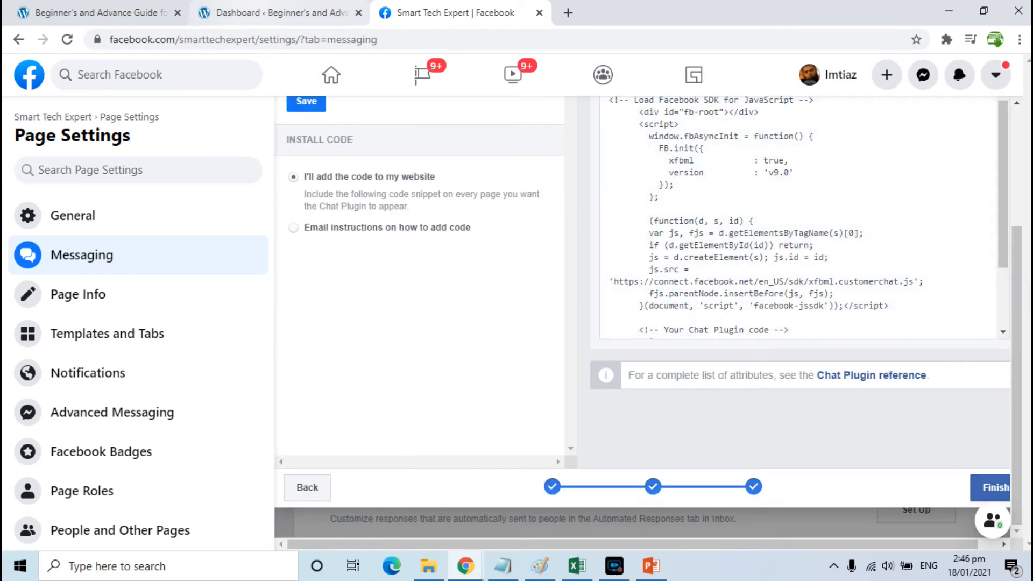
Switch to the WordPress admin dashboard and open the Widgets page
{"action": "left_click", "coordinate": [251, 4]}
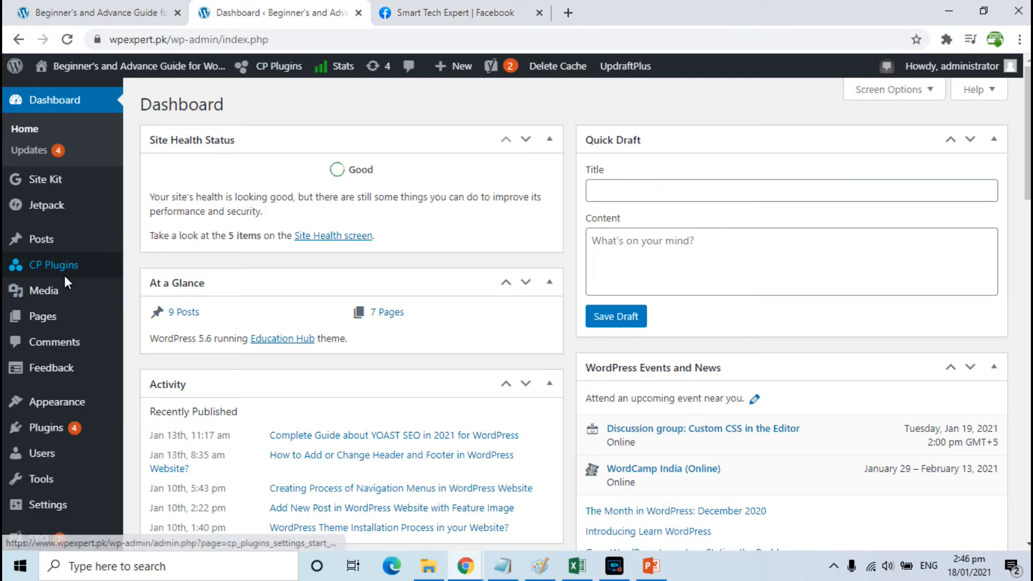
{"action": "mouse_move", "coordinate": [46, 403]}
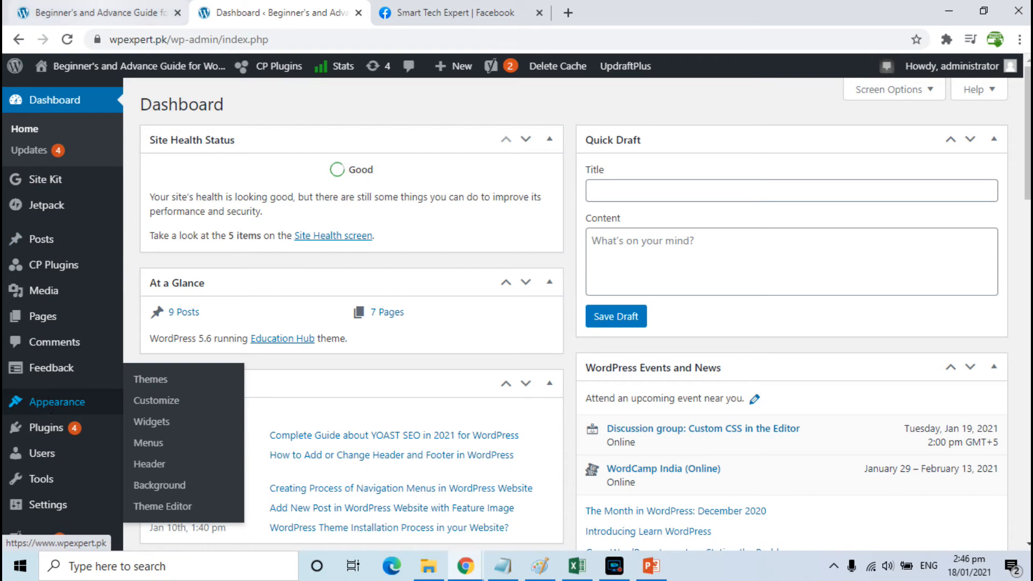
{"action": "left_click", "coordinate": [102, 12]}
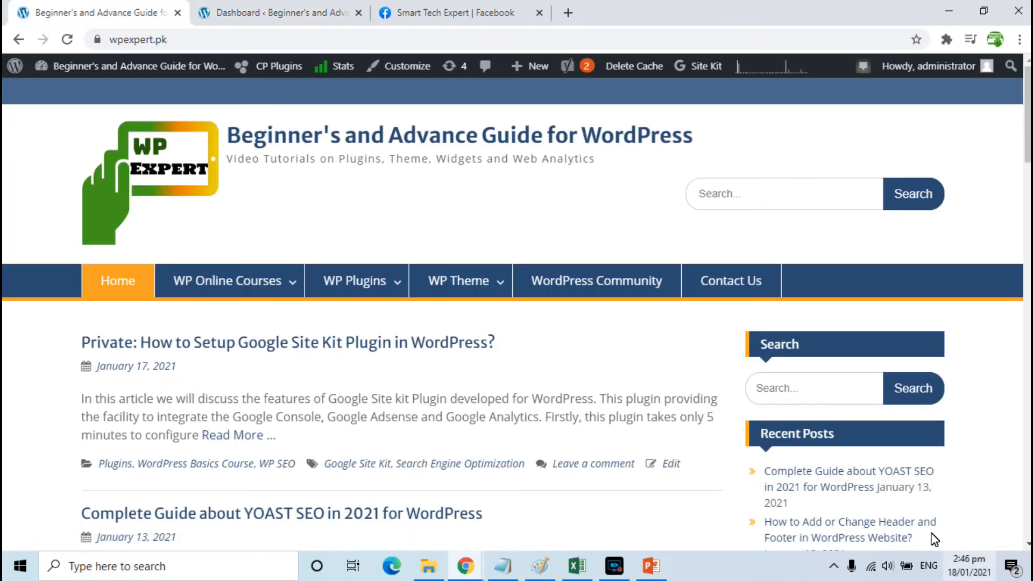
{"action": "left_click", "coordinate": [231, 11]}
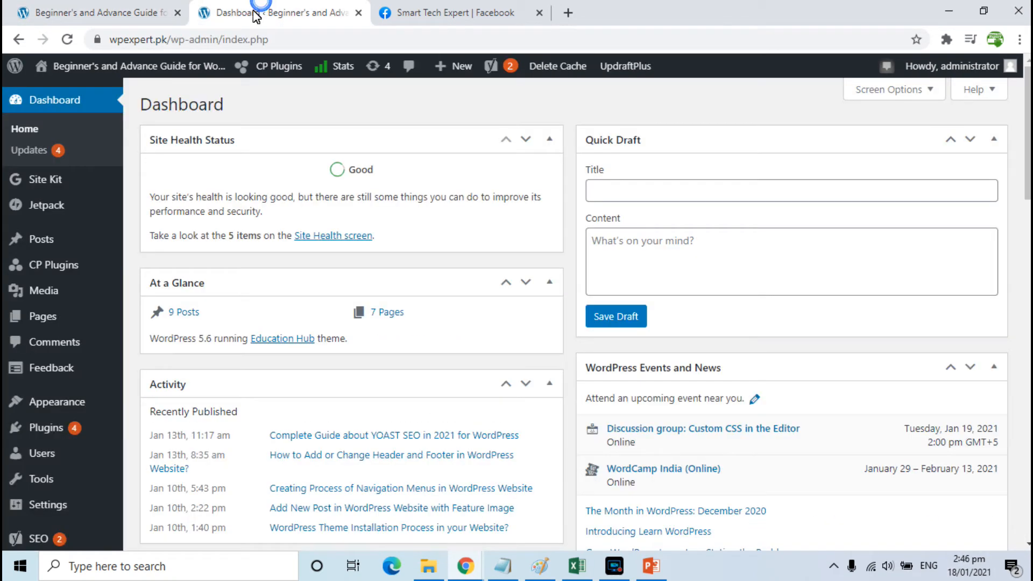
{"action": "mouse_move", "coordinate": [56, 401]}
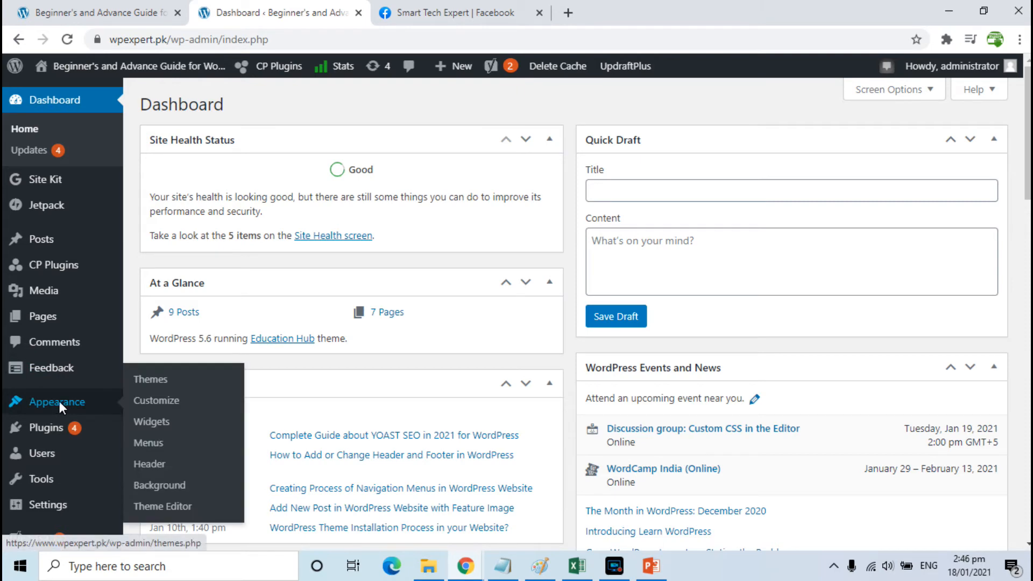
{"action": "left_click", "coordinate": [153, 421]}
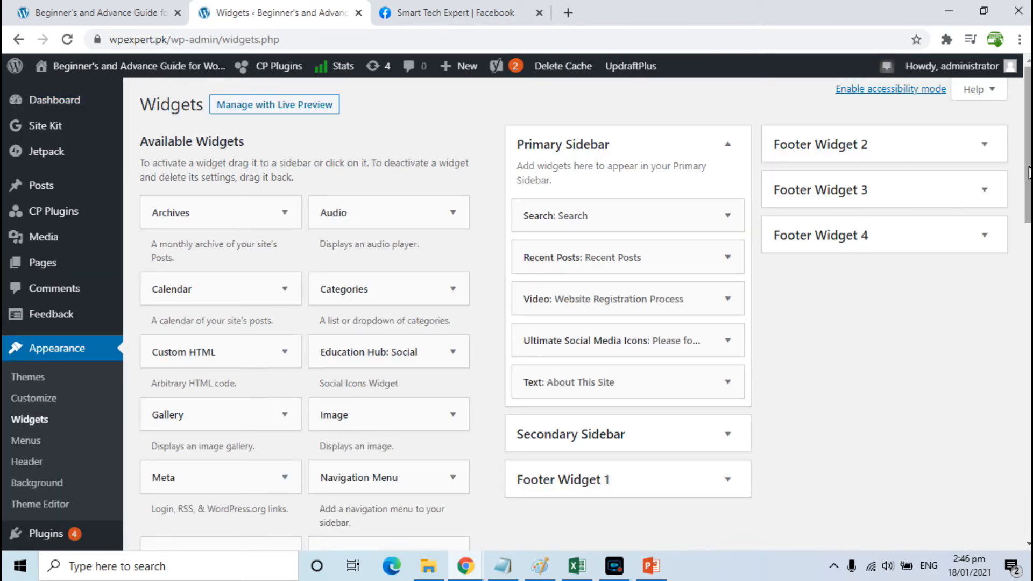
Add a Custom HTML widget to Footer Widget 2, with the copied Chat Plugin code as its content, and save it
{"action": "left_click_drag", "start_coordinate": [1027, 166], "coordinate": [1028, 171]}
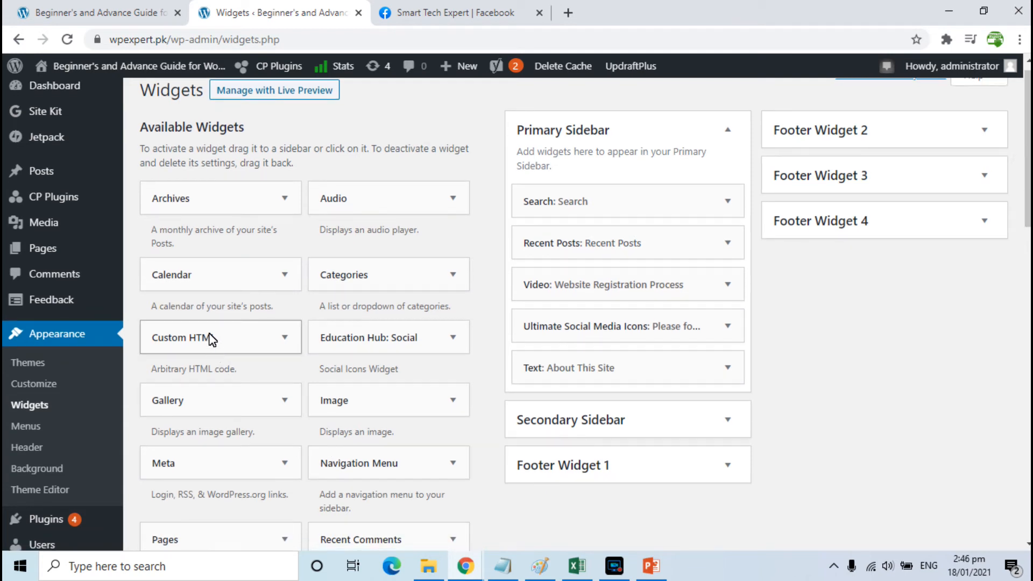
{"action": "left_click_drag", "start_coordinate": [211, 338], "coordinate": [859, 199]}
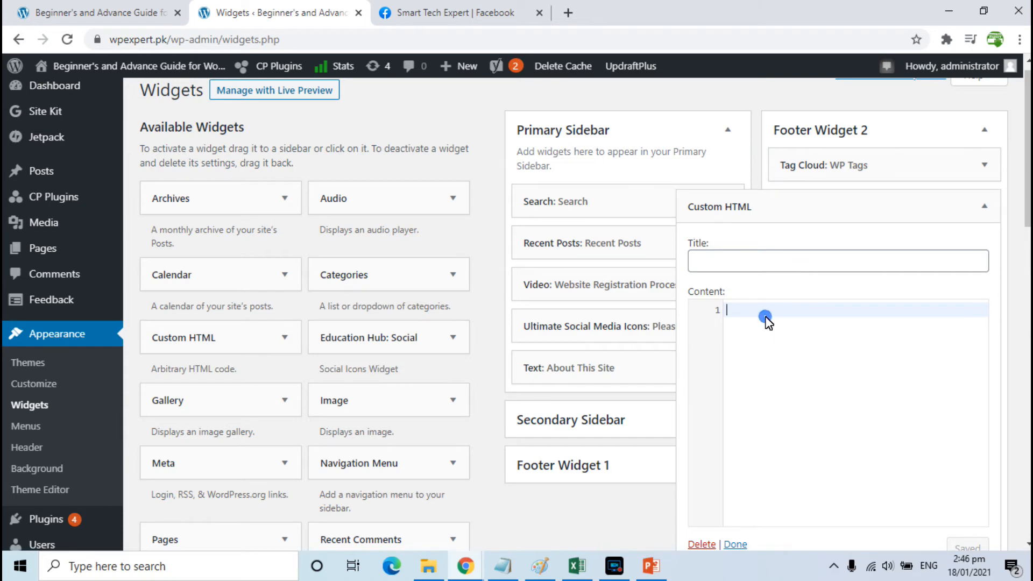
{"action": "key", "text": "ctrl+v"}
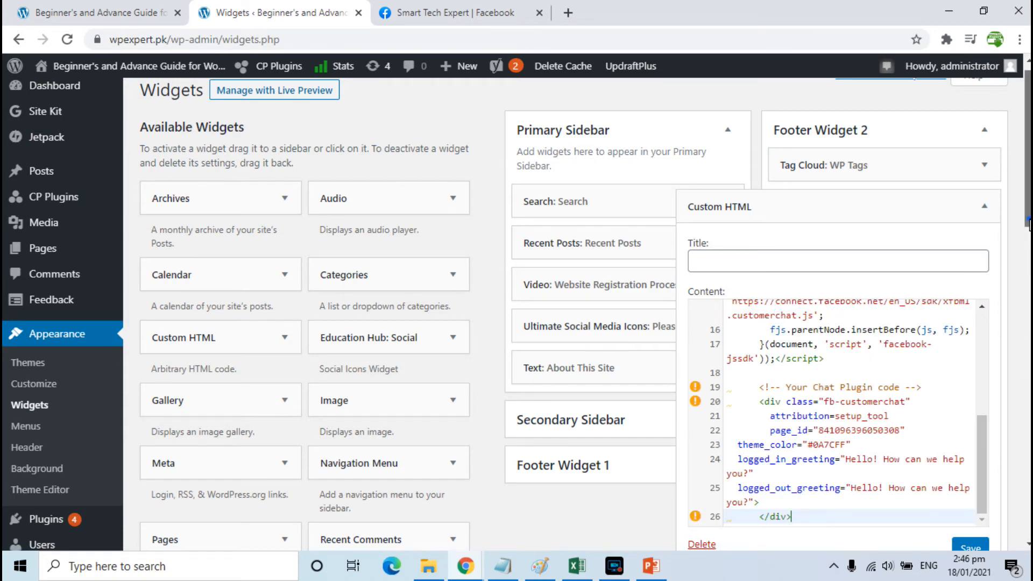
{"action": "scroll", "coordinate": [1028, 223], "scroll_direction": "down", "scroll_amount": 3}
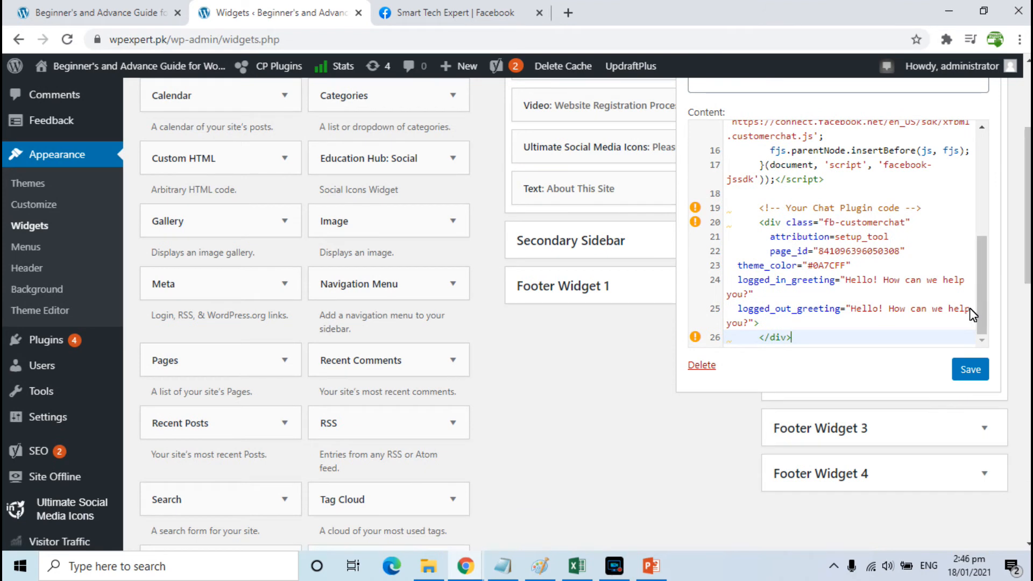
{"action": "left_click", "coordinate": [967, 367]}
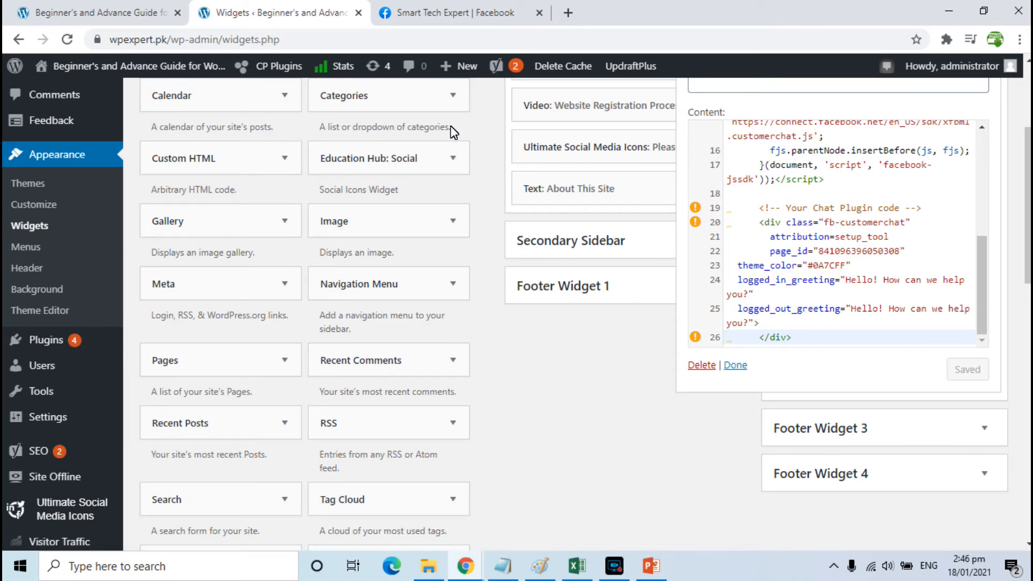
Reload the website's home page and send "Aslam u alikum" through the Messenger chat as a guest
{"action": "left_click", "coordinate": [108, 12]}
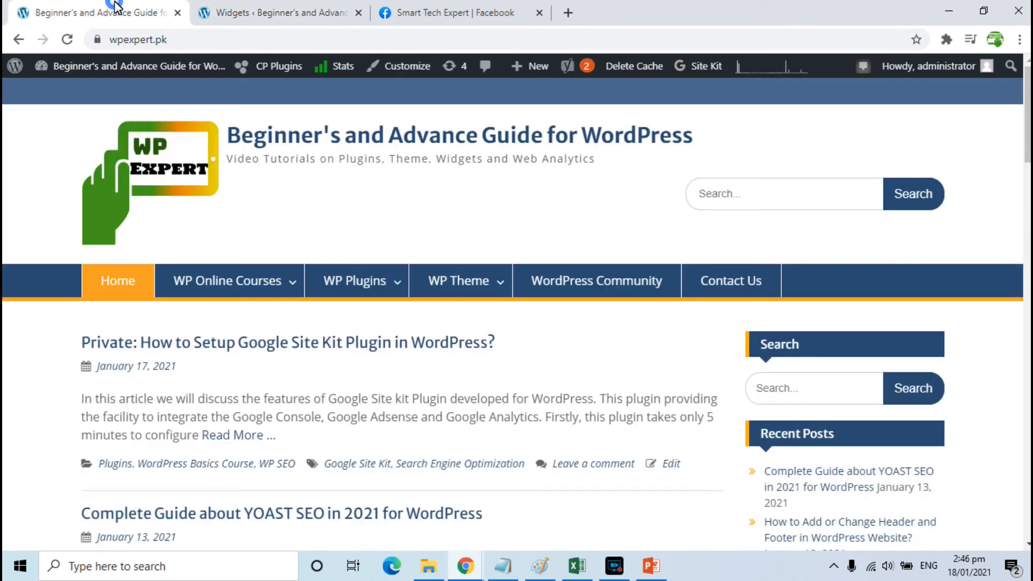
{"action": "left_click", "coordinate": [66, 39]}
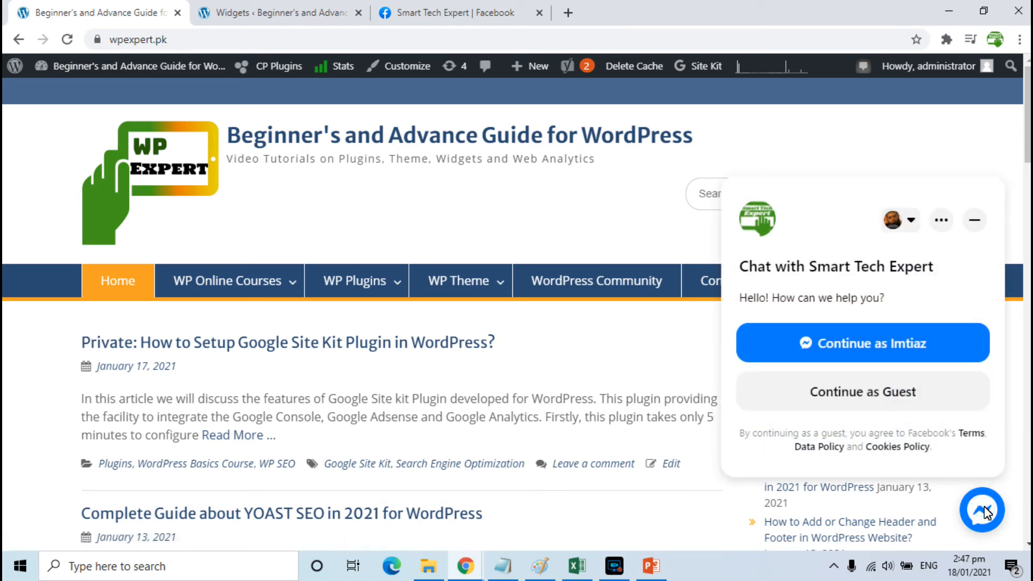
{"action": "left_click", "coordinate": [870, 395]}
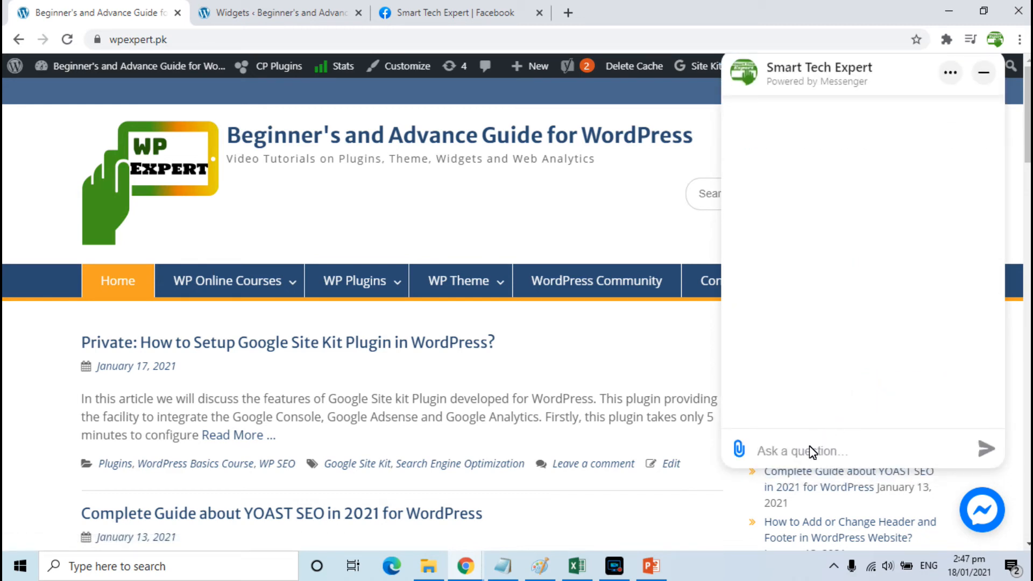
{"action": "type", "text": "Aslam u alikum"}
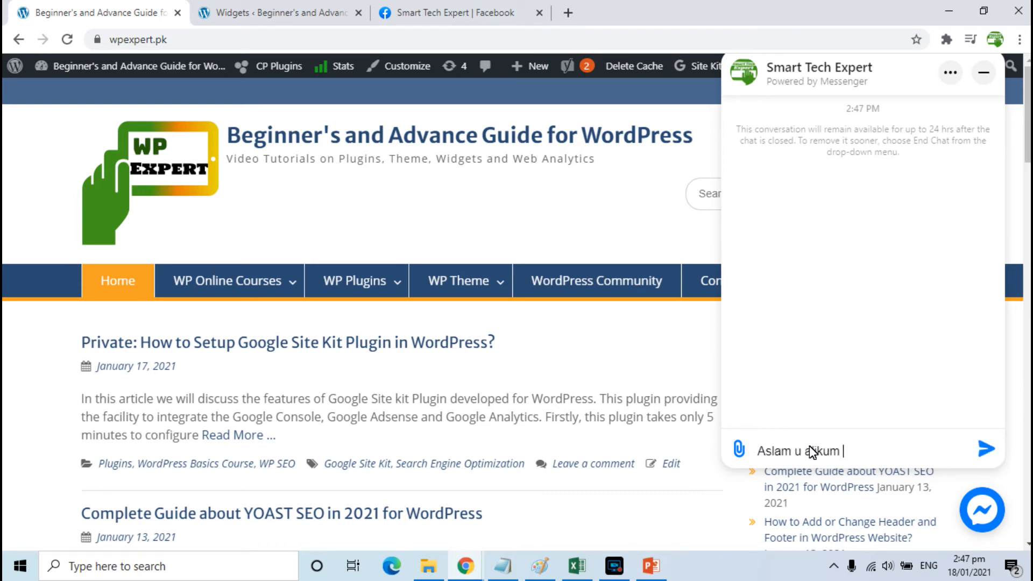
{"action": "left_click", "coordinate": [986, 448]}
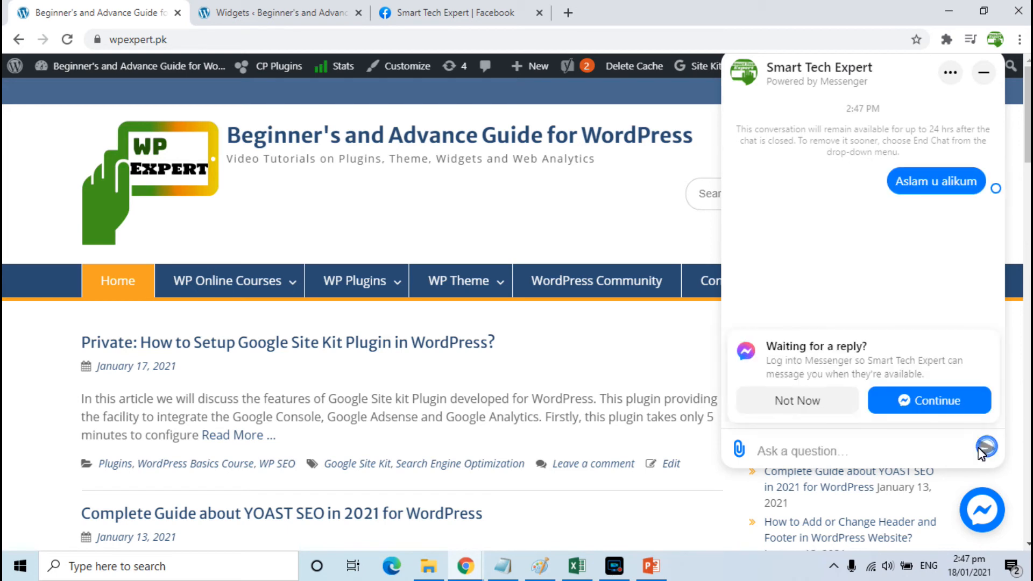
Send the message "Can u help me in wordPress?" in the website chat
{"action": "type", "text": "May I"}
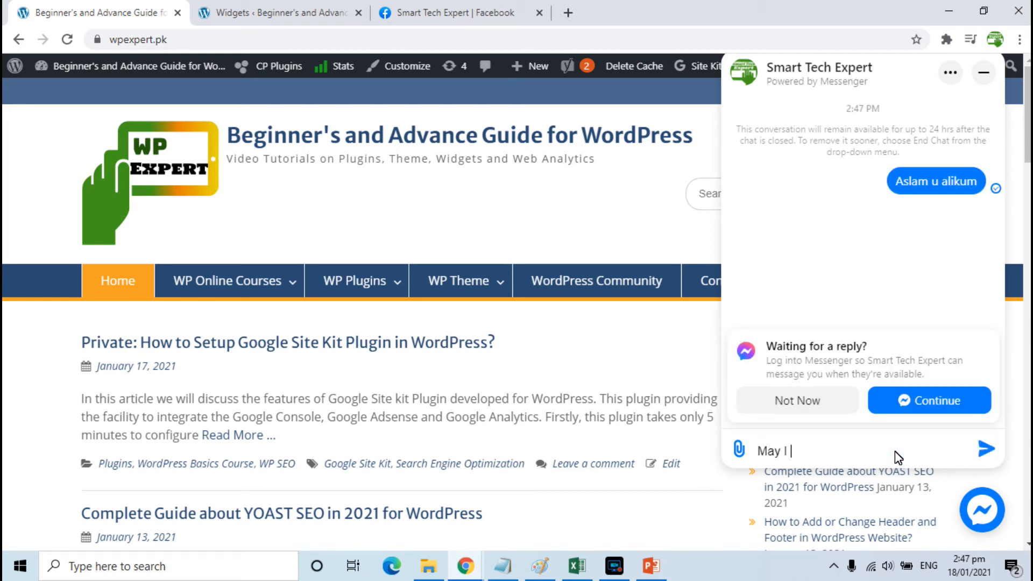
{"action": "key", "text": "BackSpace"}
{"action": "key", "text": "BackSpace"}
{"action": "key", "text": "BackSpace"}
{"action": "key", "text": "BackSpace"}
{"action": "key", "text": "BackSpace"}
{"action": "type", "text": "Can u help m"}
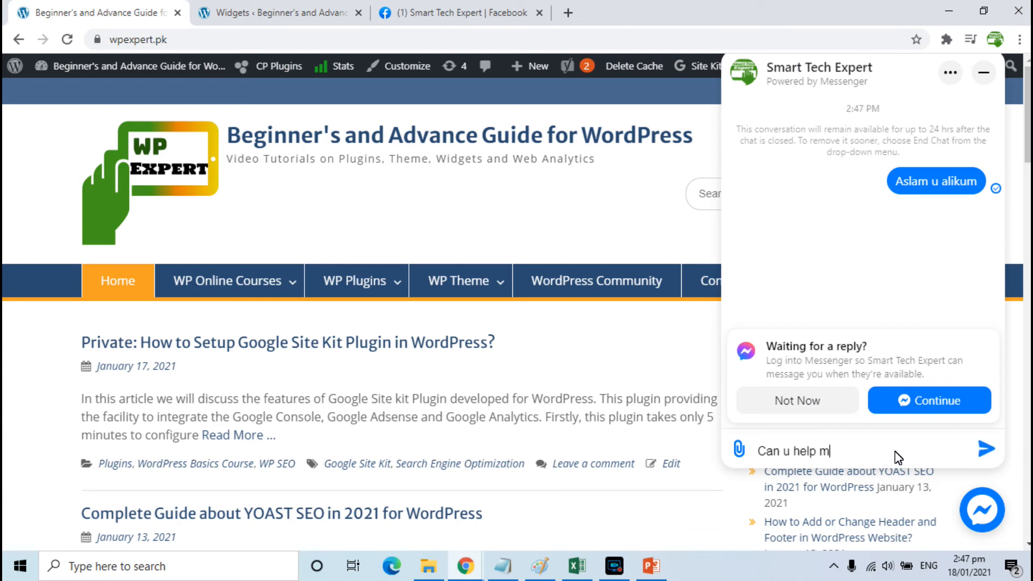
{"action": "type", "text": "e in wordPress?"}
{"action": "left_click", "coordinate": [985, 448]}
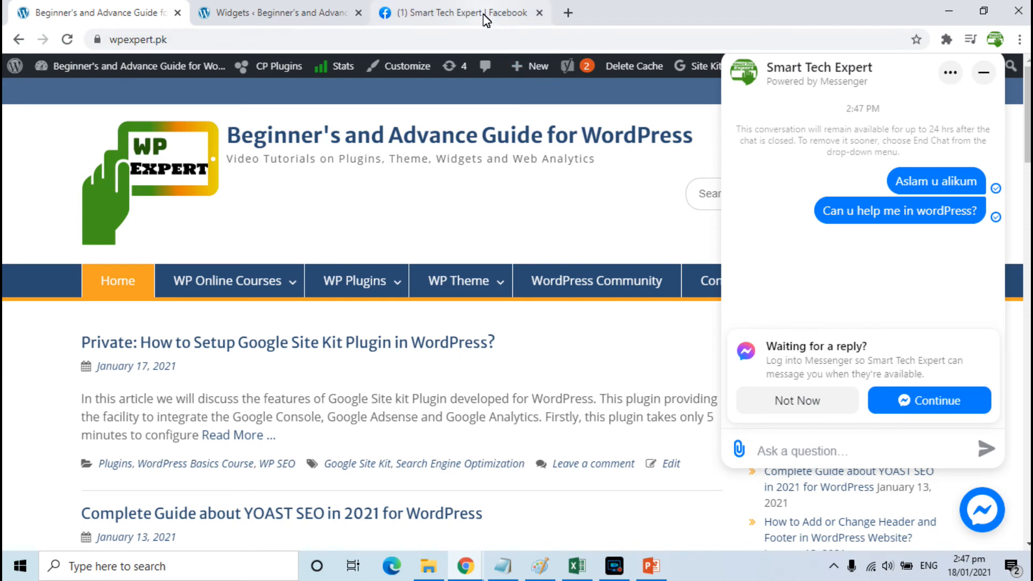
Open the guest's message from the Facebook notifications and reply "Yes" in the page inbox
{"action": "left_click", "coordinate": [452, 13]}
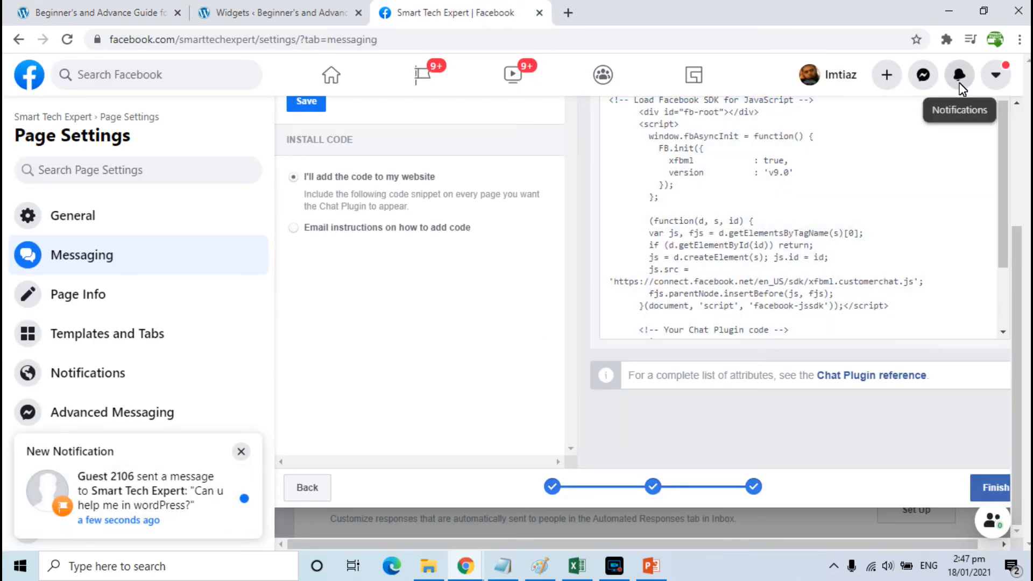
{"action": "left_click", "coordinate": [960, 86]}
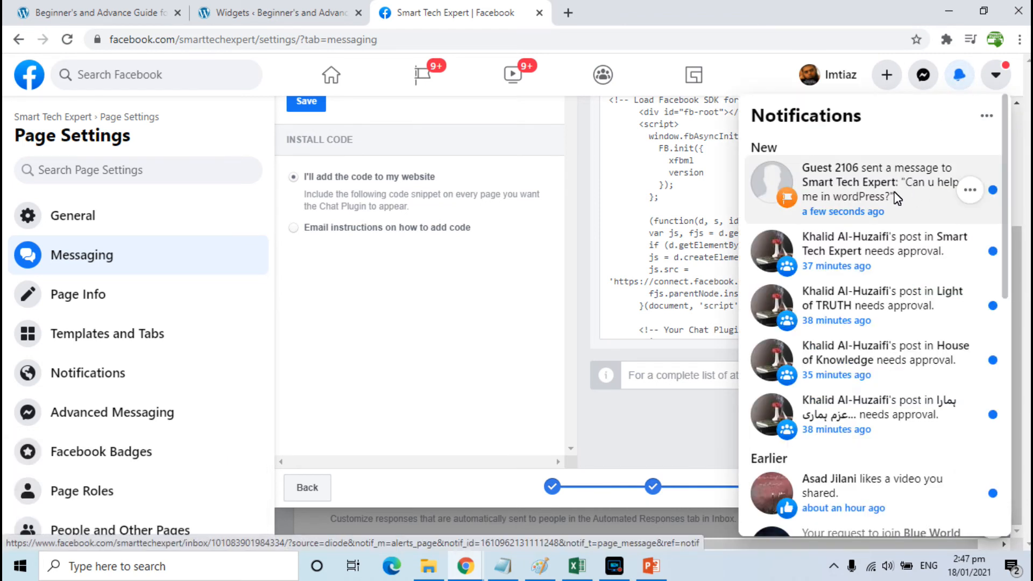
{"action": "left_click", "coordinate": [863, 195]}
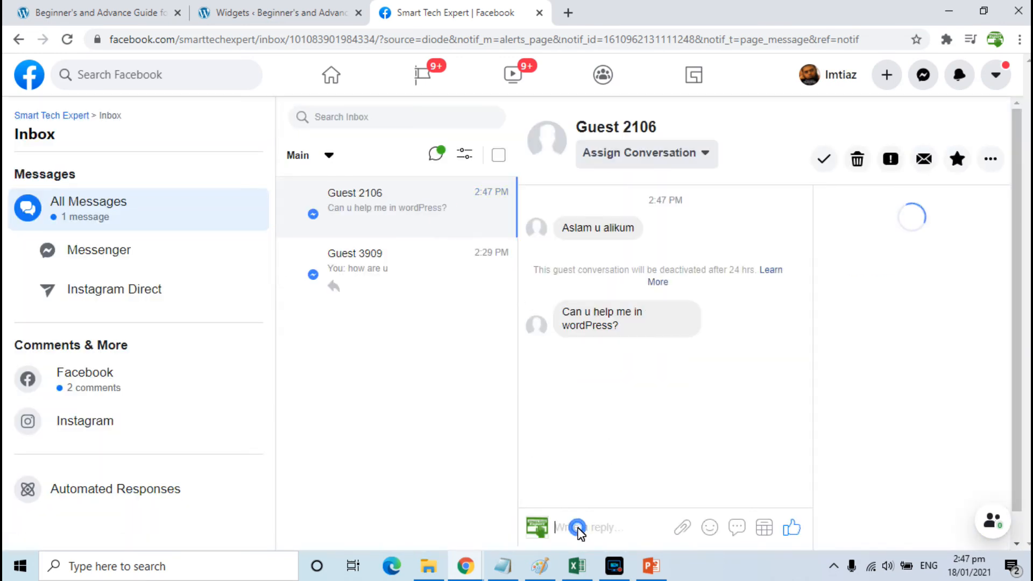
{"action": "left_click", "coordinate": [580, 531]}
{"action": "type", "text": "Yes"}
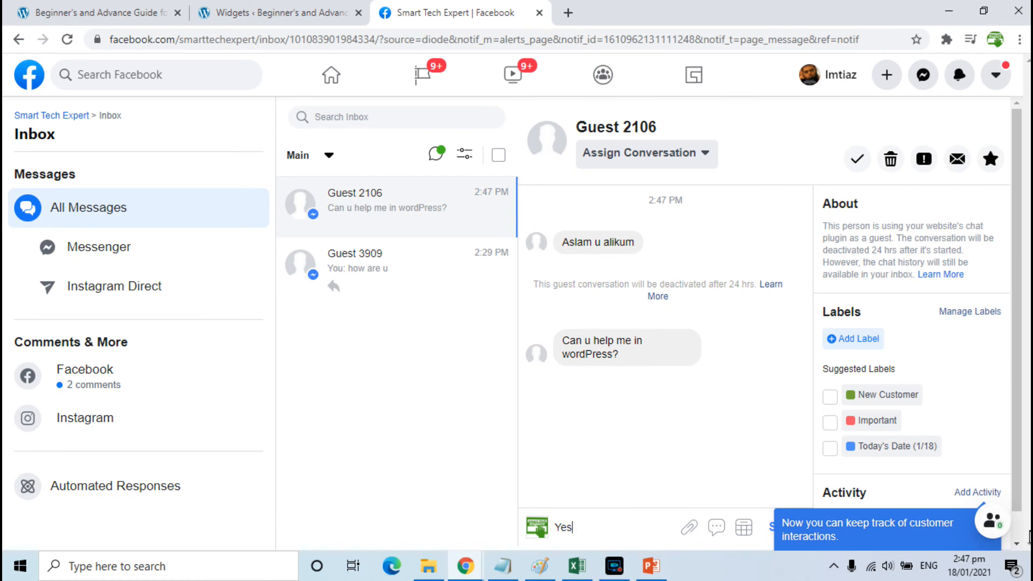
{"action": "key", "text": "Return"}
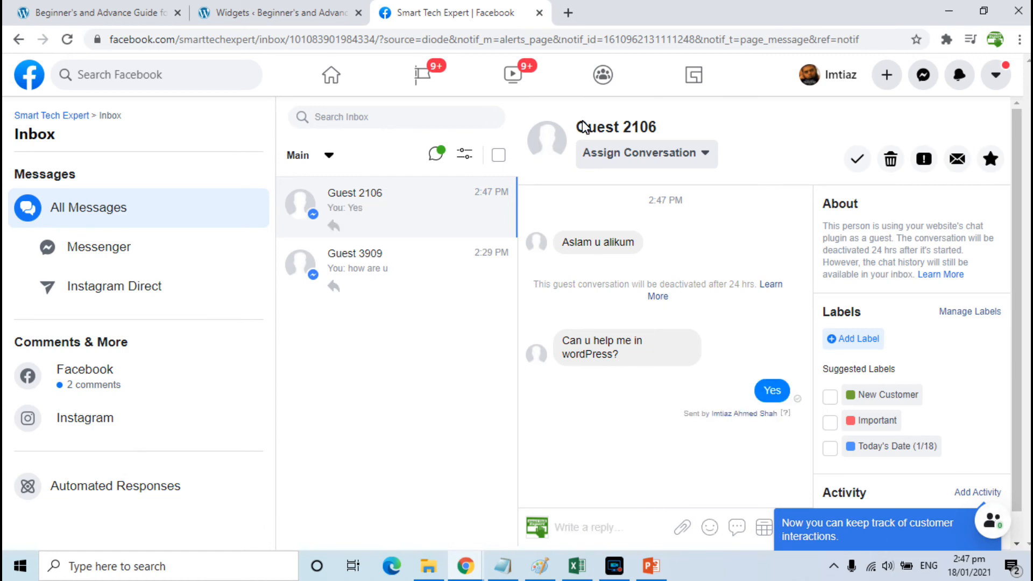
Compare the guest conversation in the website chat with the one in the Facebook page inbox
{"action": "left_click", "coordinate": [107, 11]}
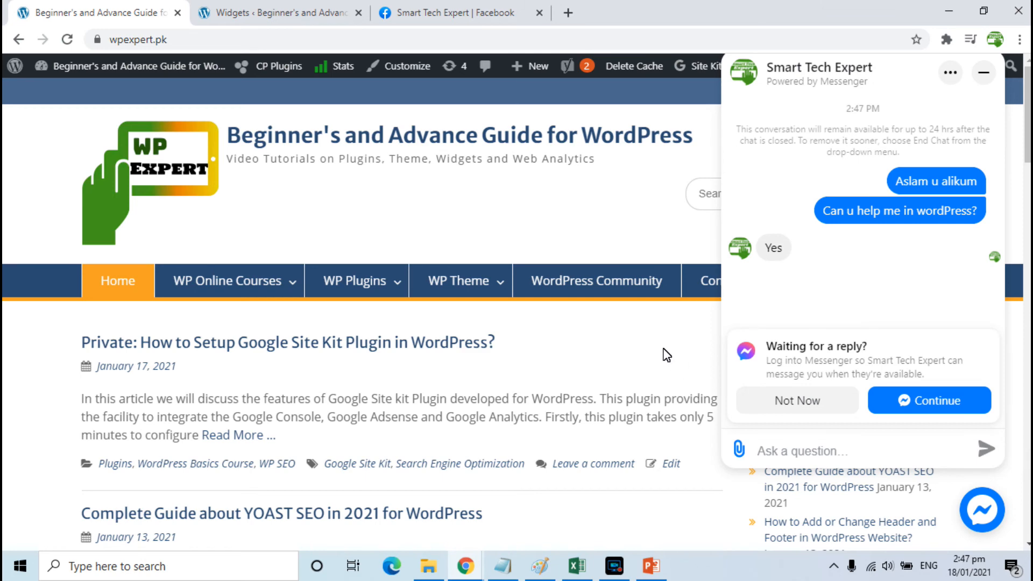
{"action": "left_click", "coordinate": [454, 11]}
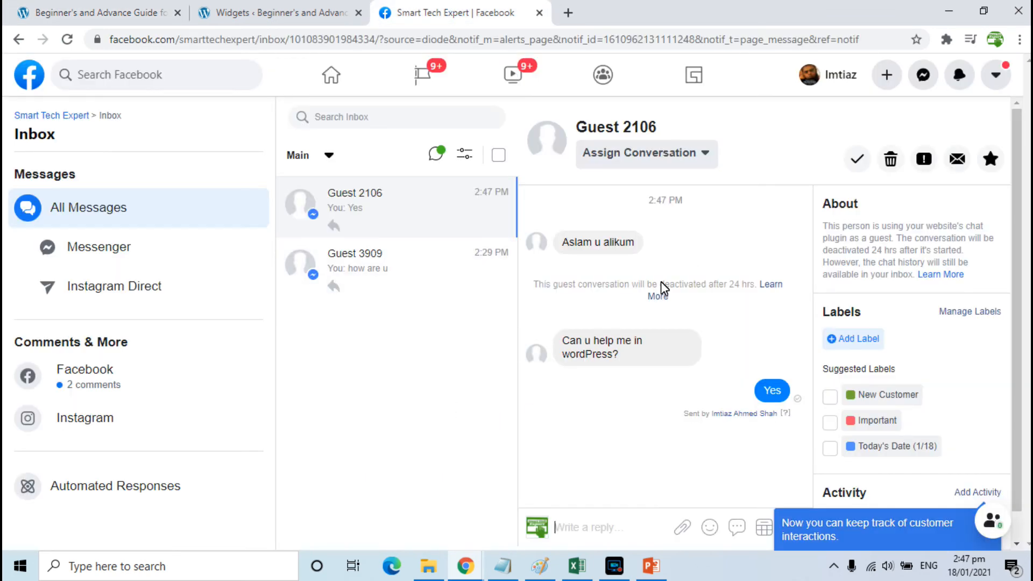
{"action": "left_click", "coordinate": [130, 7]}
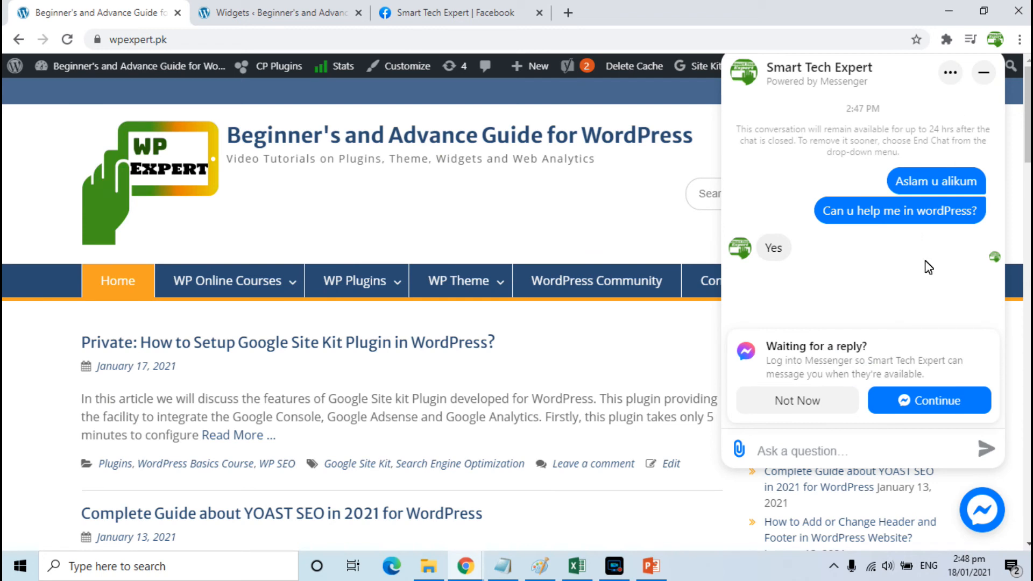
Review the additional options of the website chat and minimize the chat window
{"action": "left_click", "coordinate": [949, 74]}
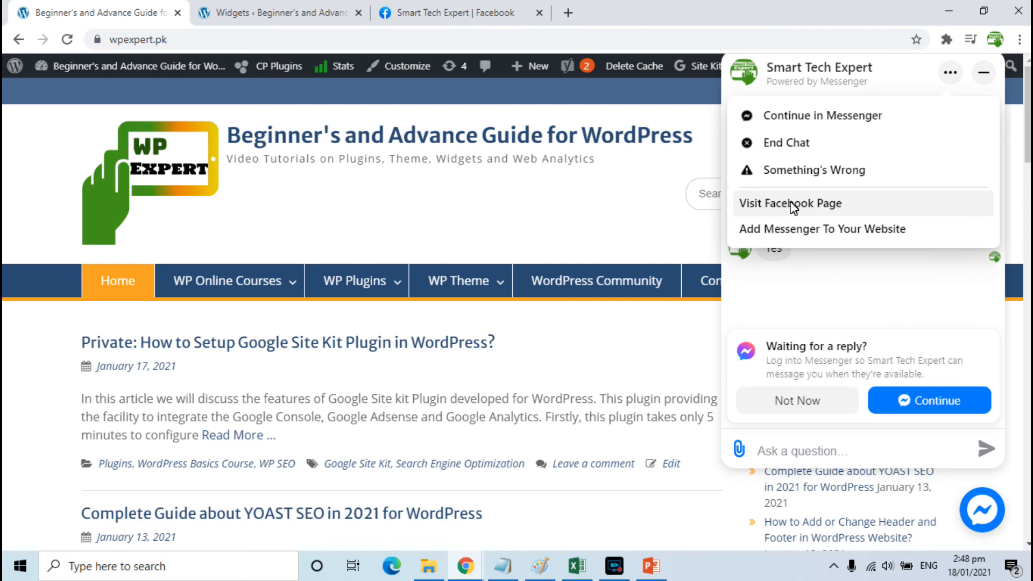
{"action": "left_click", "coordinate": [667, 407]}
{"action": "left_click", "coordinate": [829, 274]}
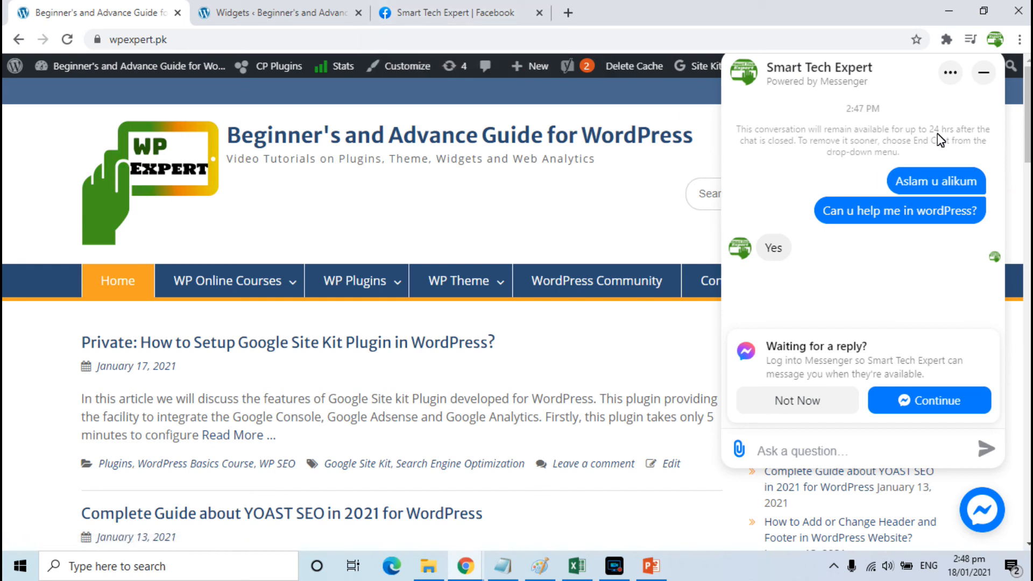
{"action": "left_click", "coordinate": [988, 71]}
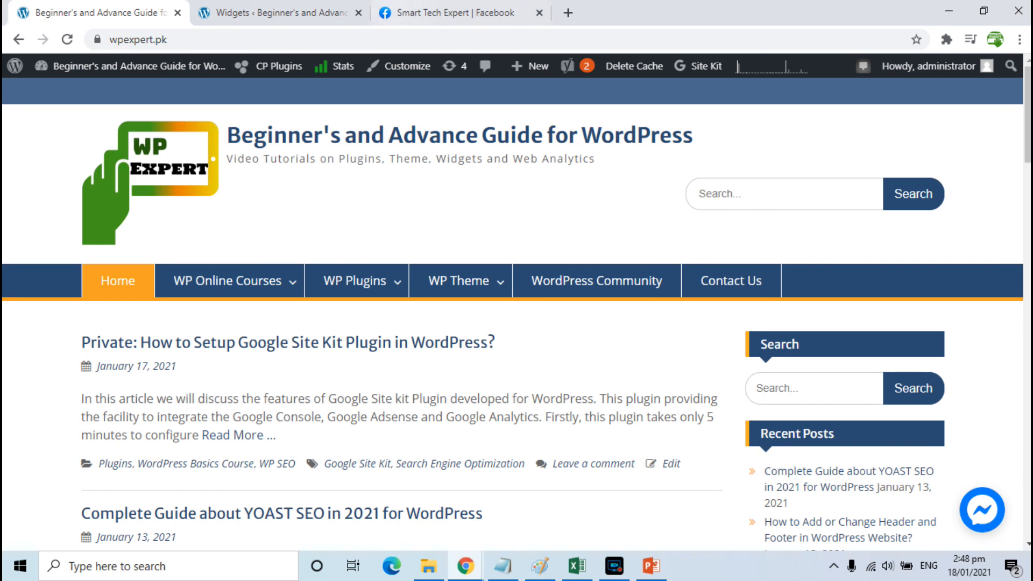
Review the guest conversation in the Facebook page inbox and dismiss the customer interactions tip
{"action": "left_click", "coordinate": [445, 6]}
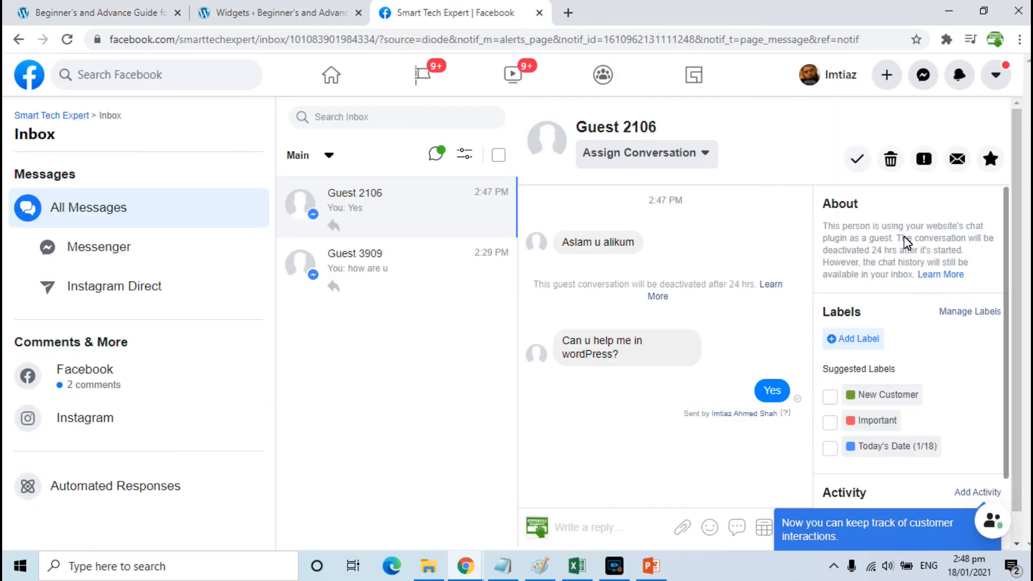
{"action": "scroll", "coordinate": [1015, 224], "scroll_direction": "down", "scroll_amount": 1}
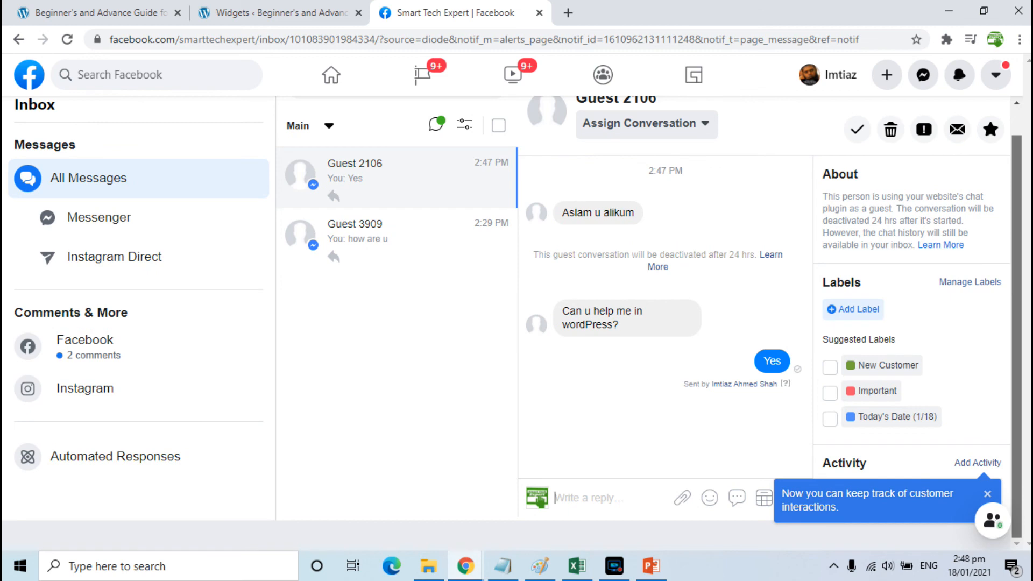
{"action": "left_click", "coordinate": [987, 494]}
Return to the website's home page, expand the Messenger chat and collapse it again
{"action": "left_click", "coordinate": [99, 12]}
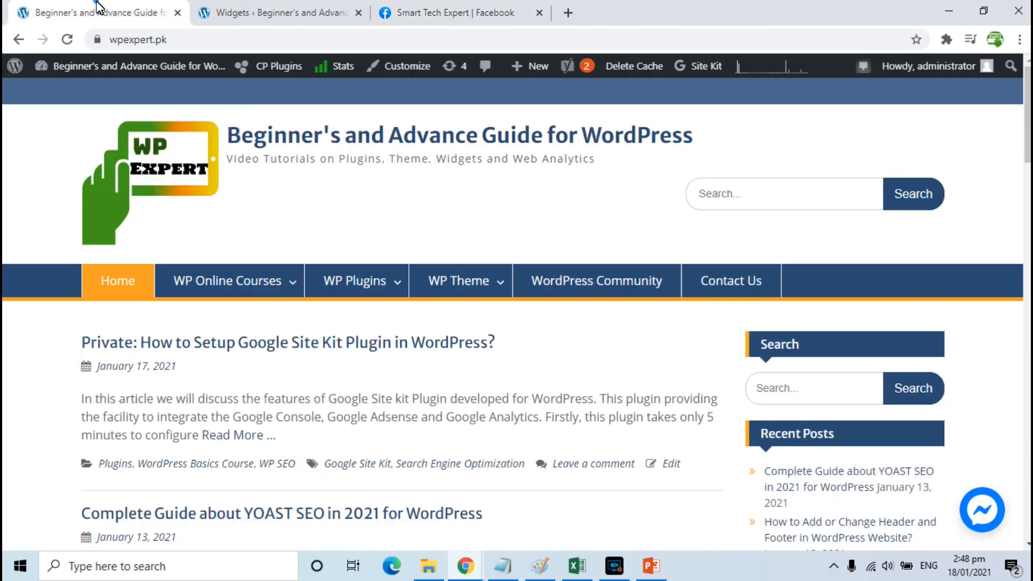
{"action": "left_click", "coordinate": [983, 511]}
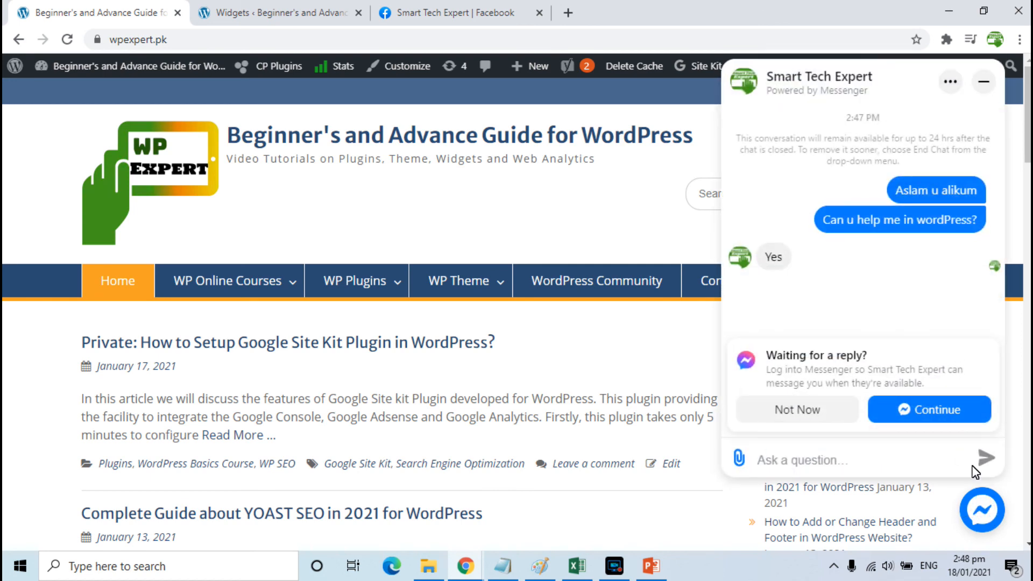
{"action": "left_click", "coordinate": [979, 501]}
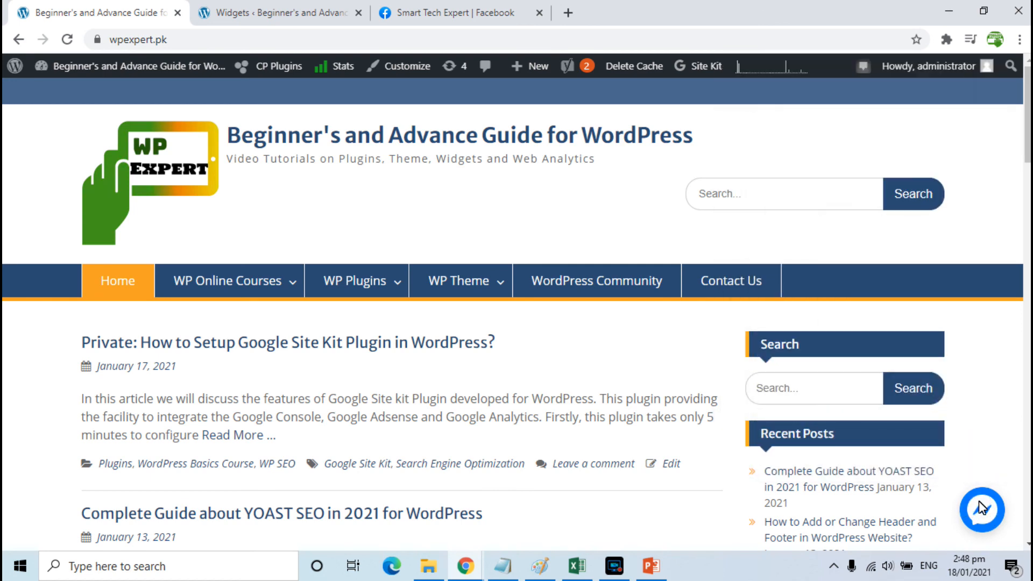